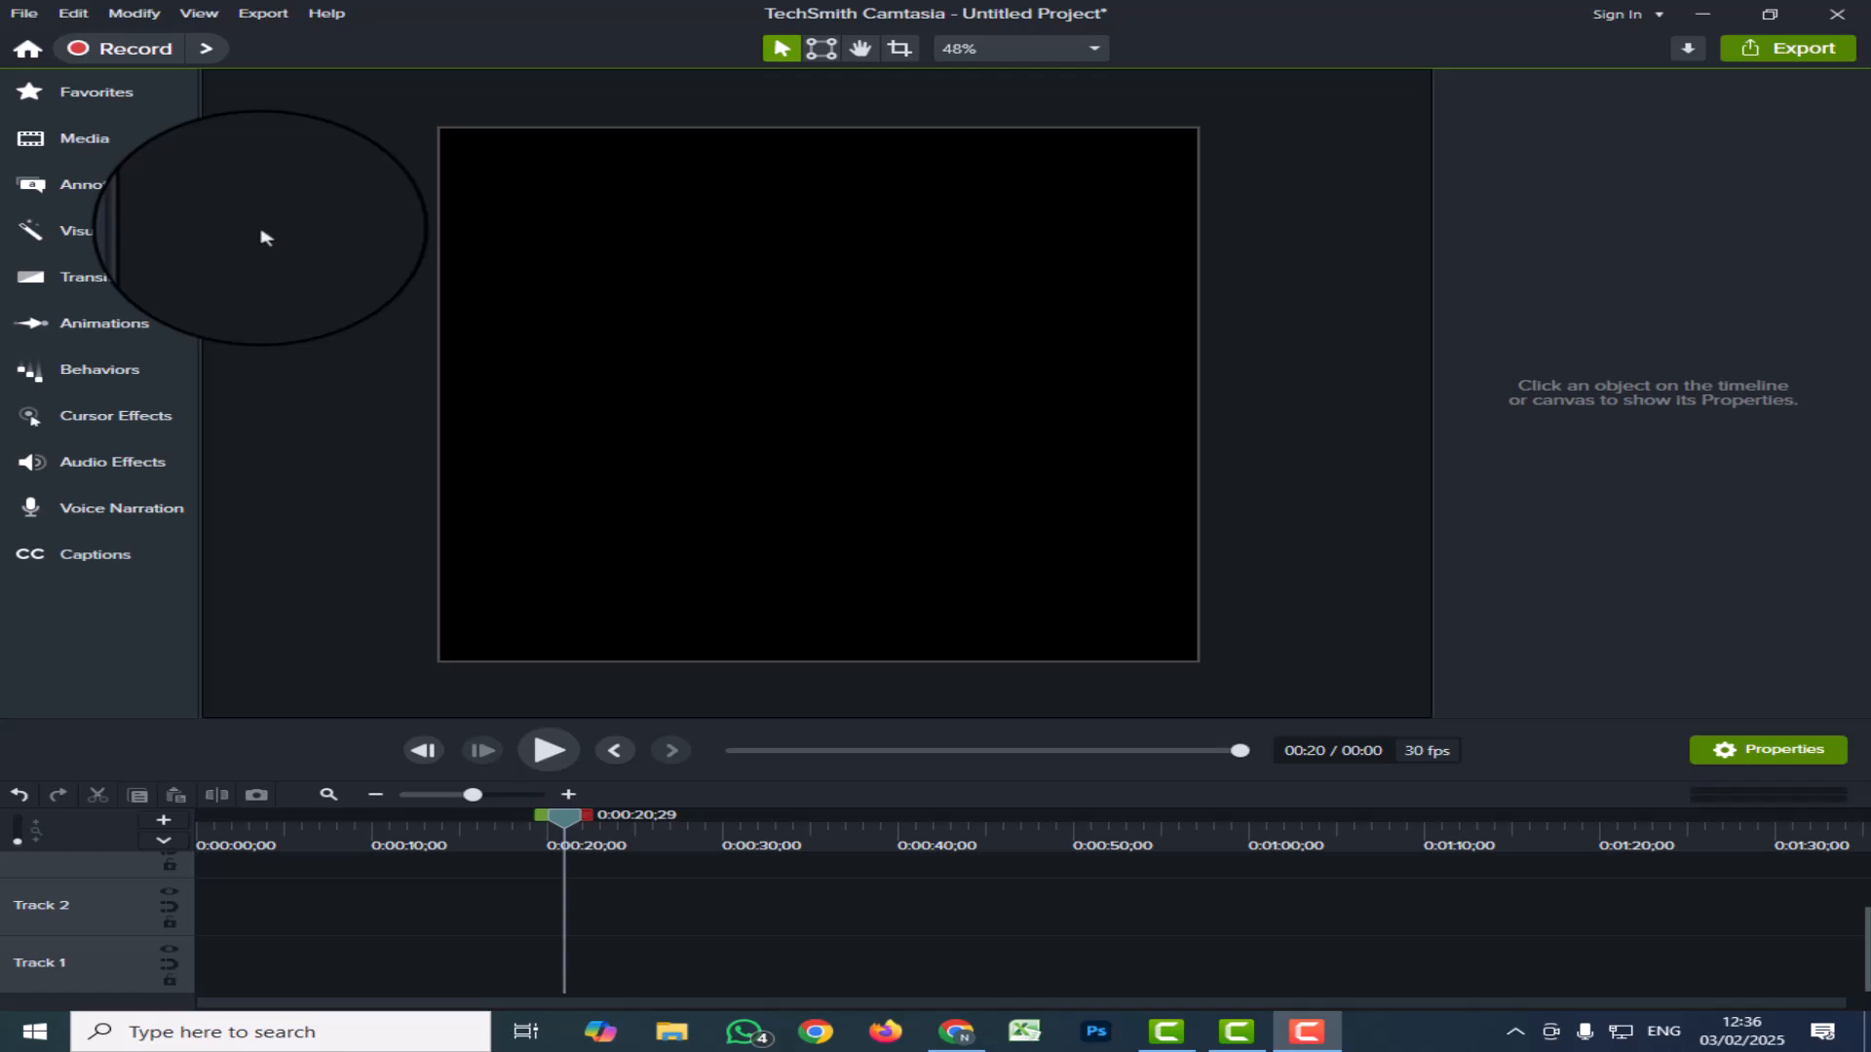
Step: Display the Blur & Highlight annotation collection
left_click(122, 190)
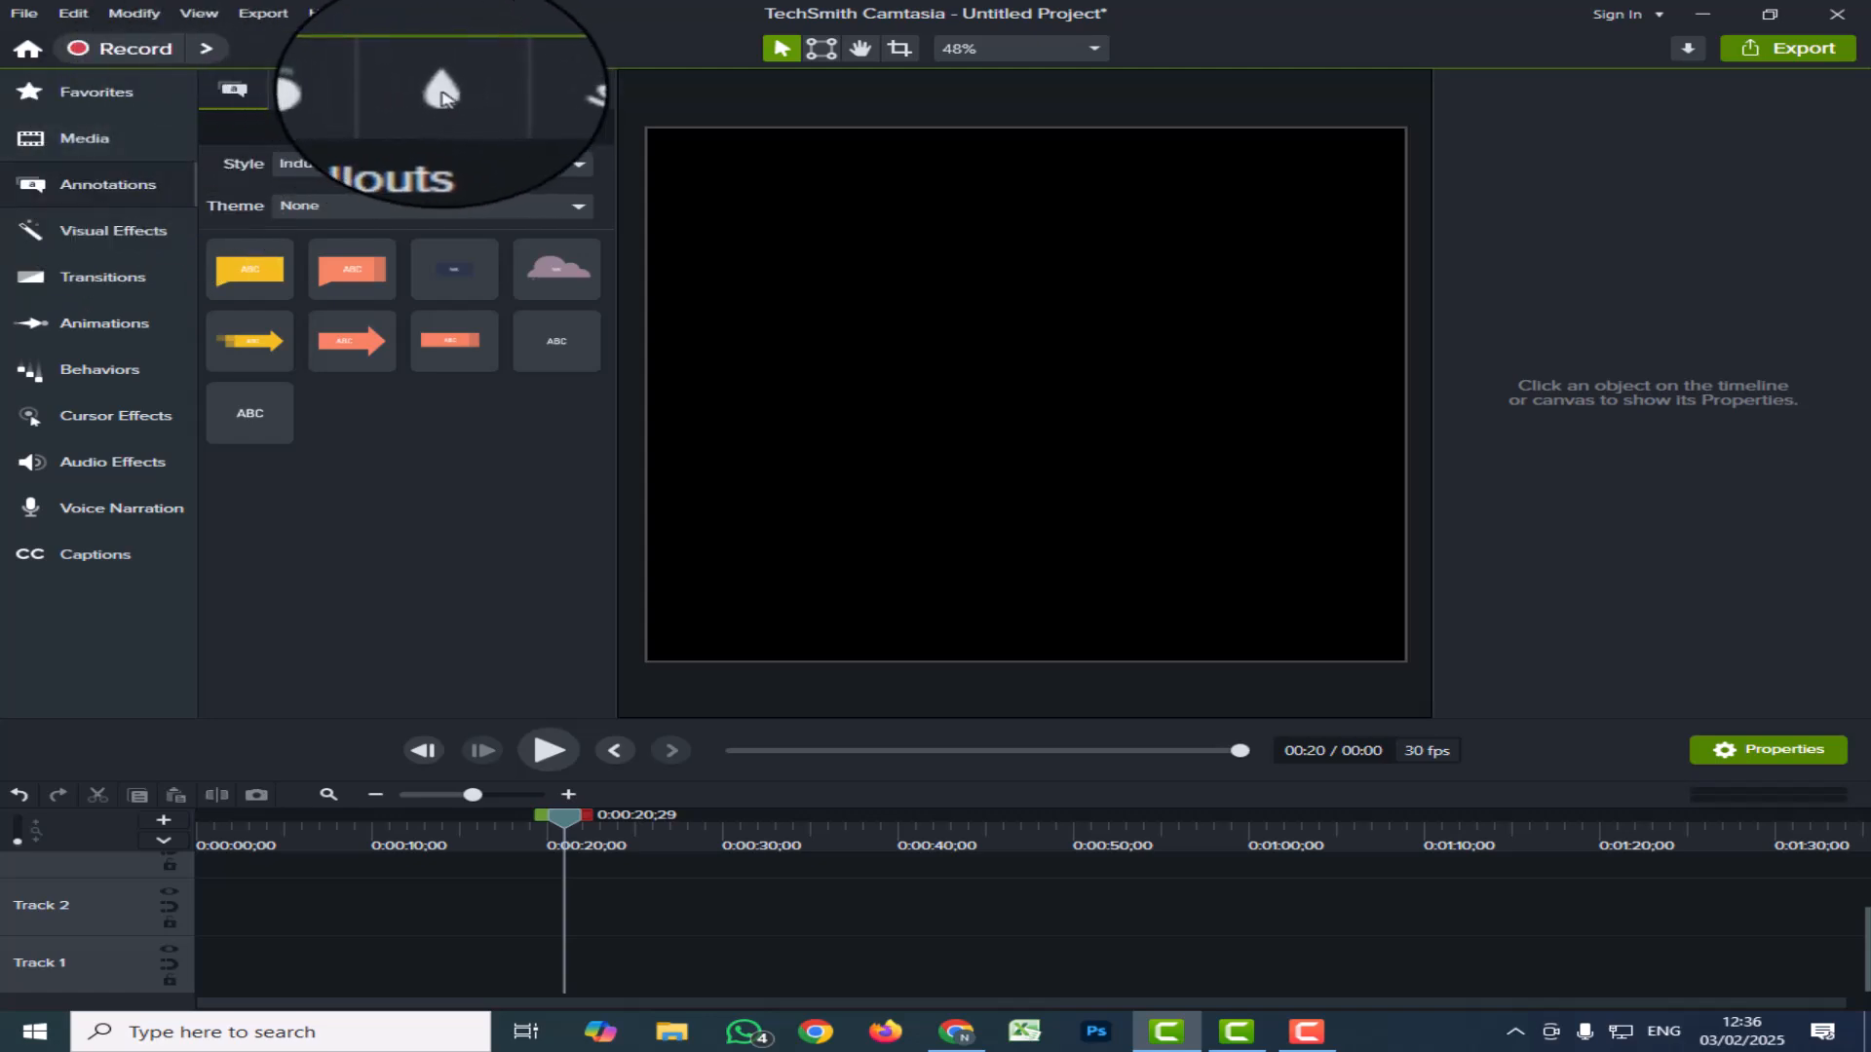
left_click(441, 98)
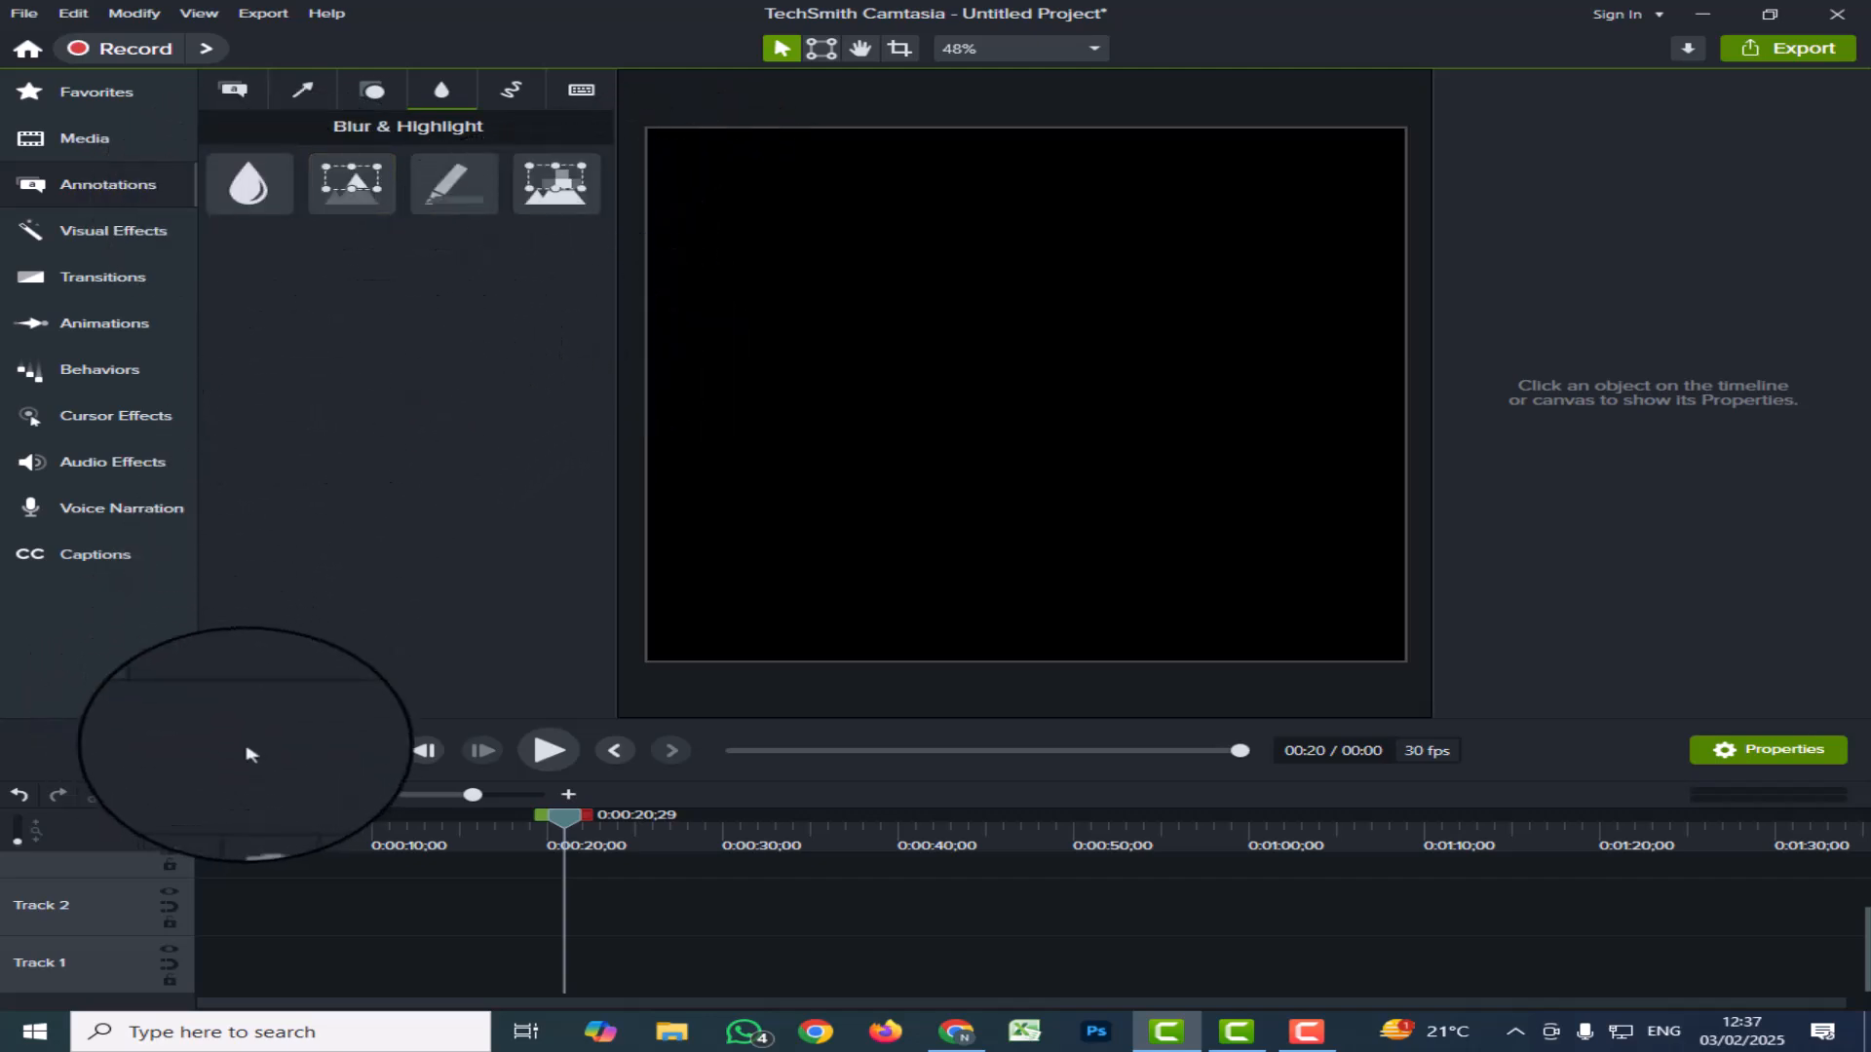
Step: Place the house, girl, orange and man images one after another on Track 1
left_click(73, 145)
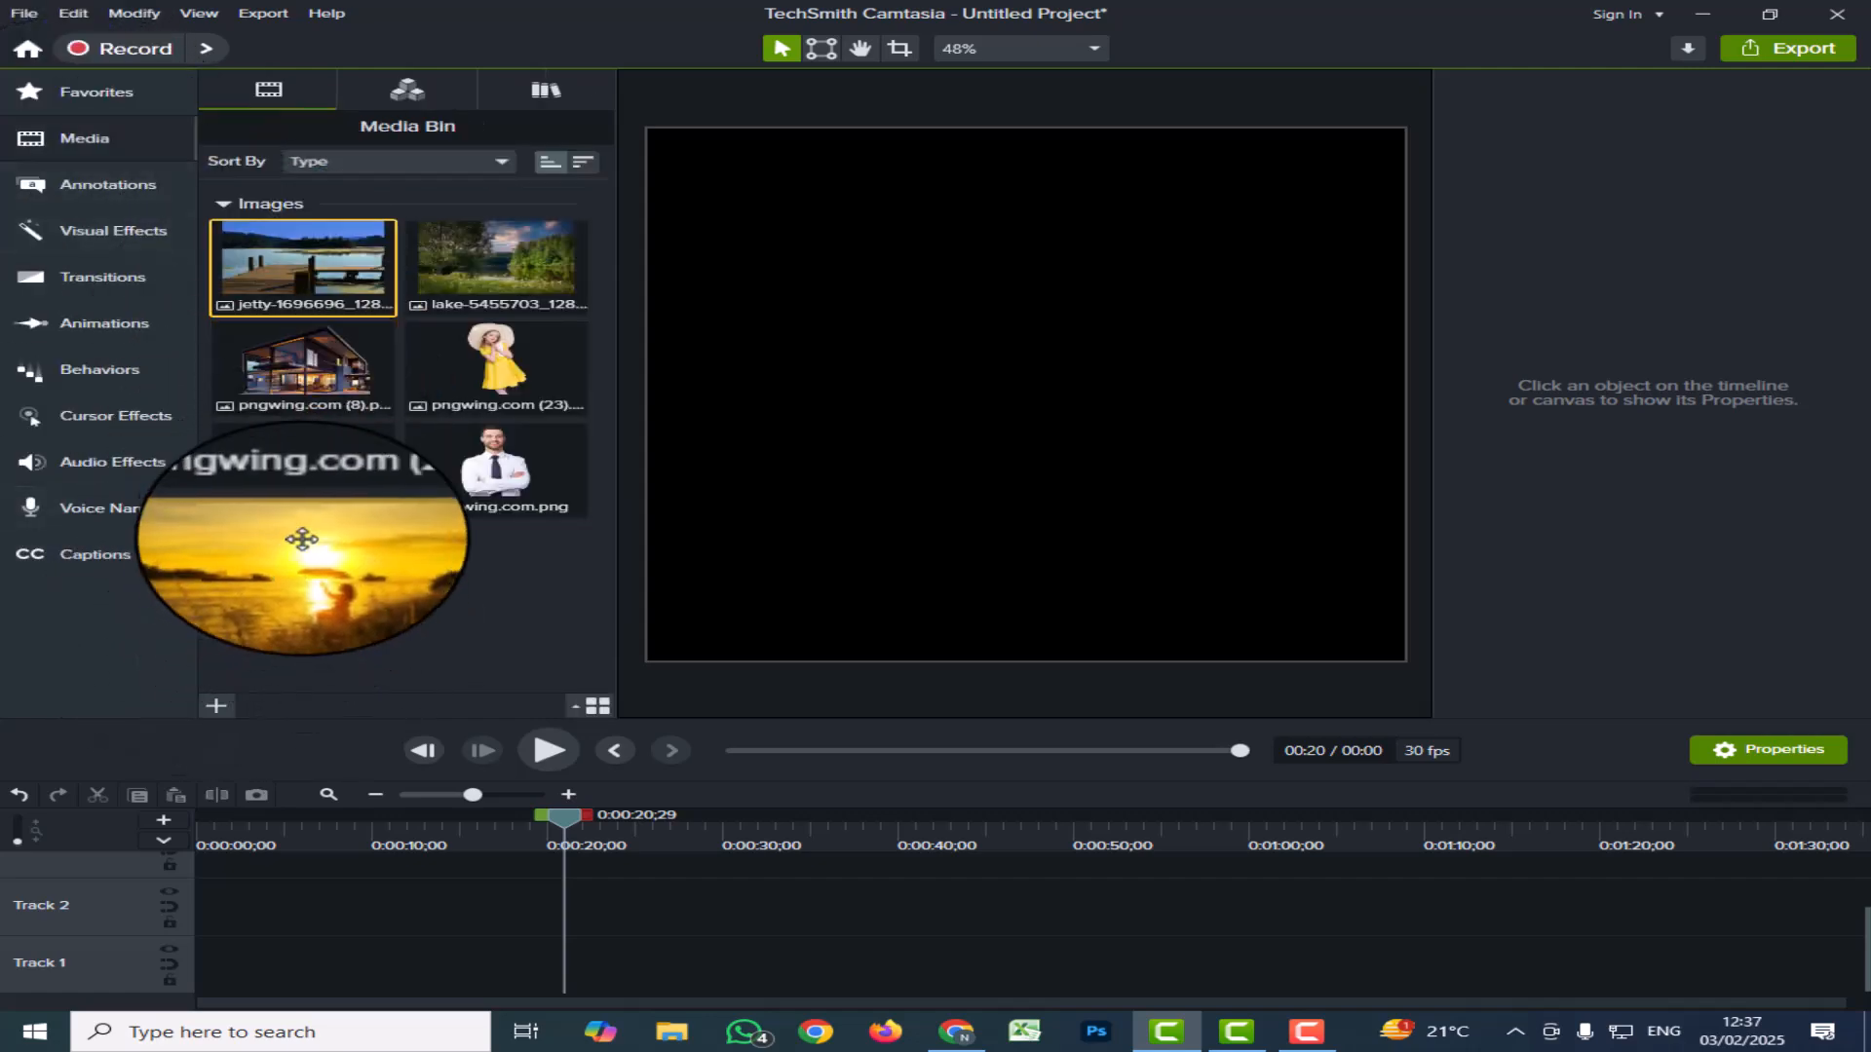
left_click_drag(327, 363, 347, 970)
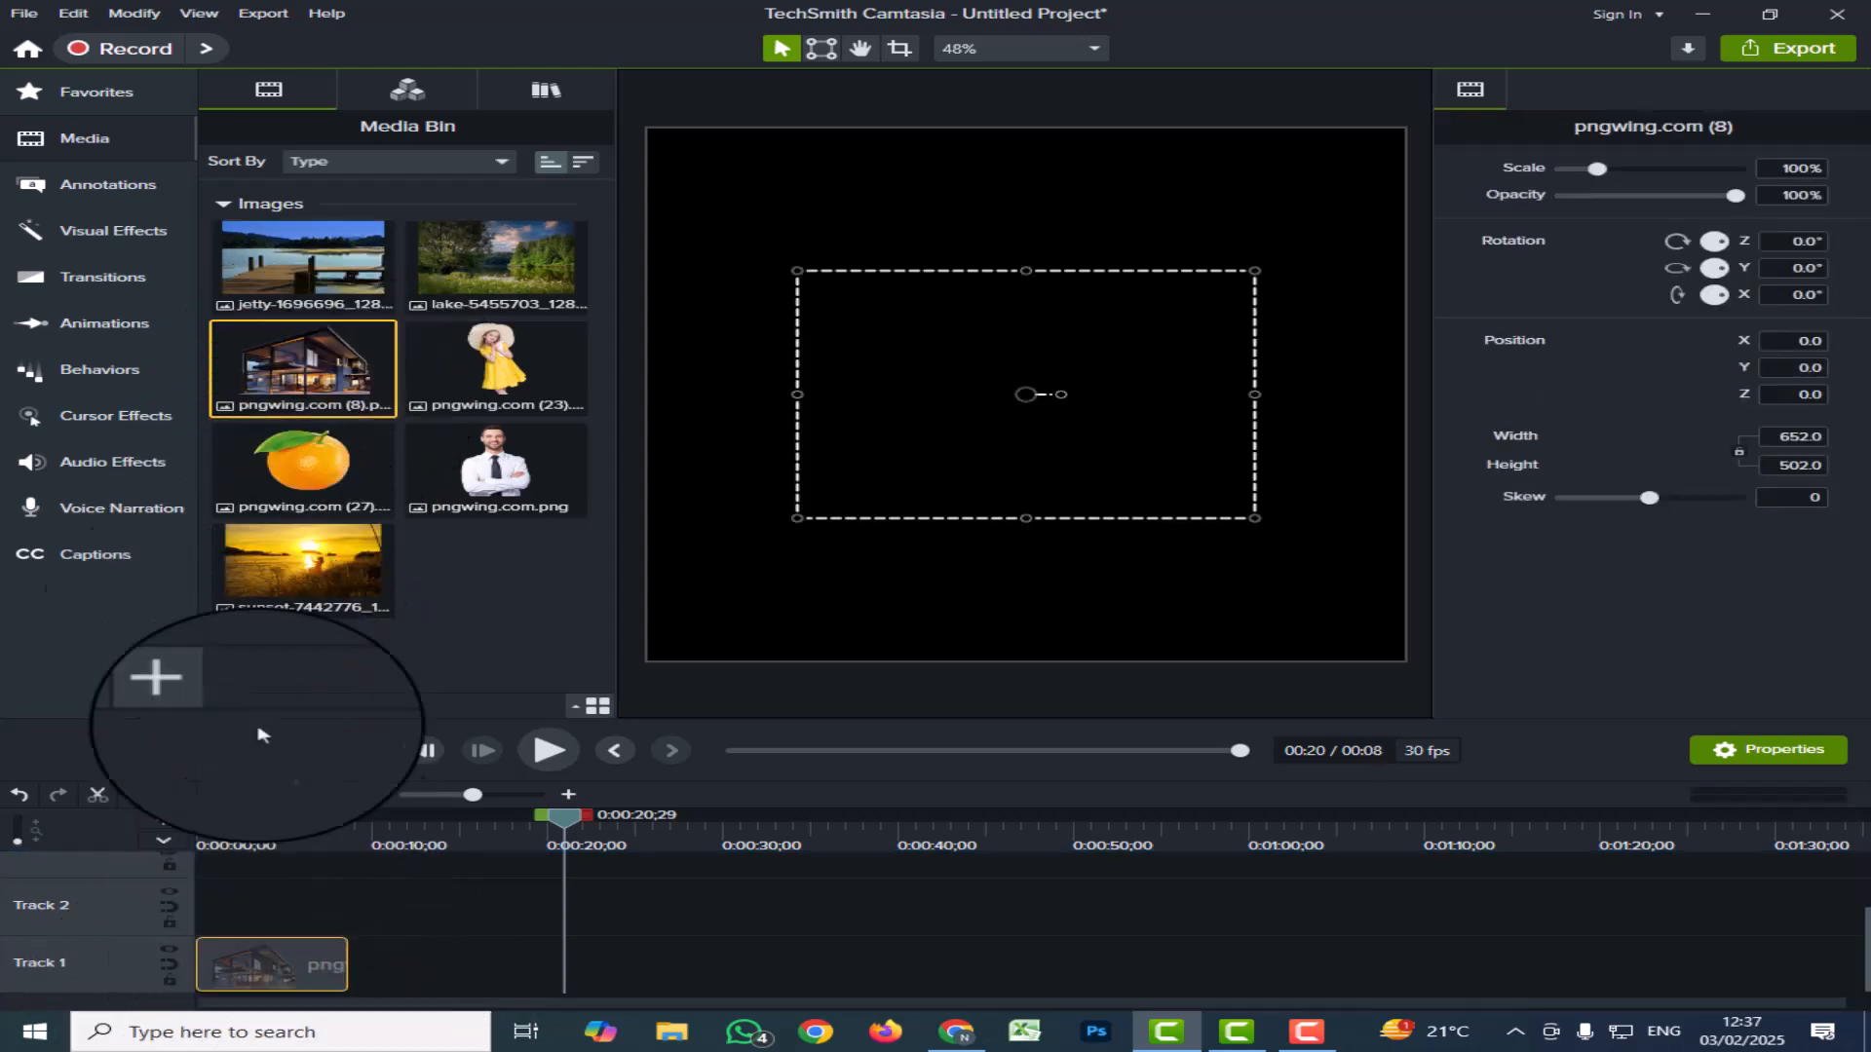
left_click_drag(473, 346, 336, 965)
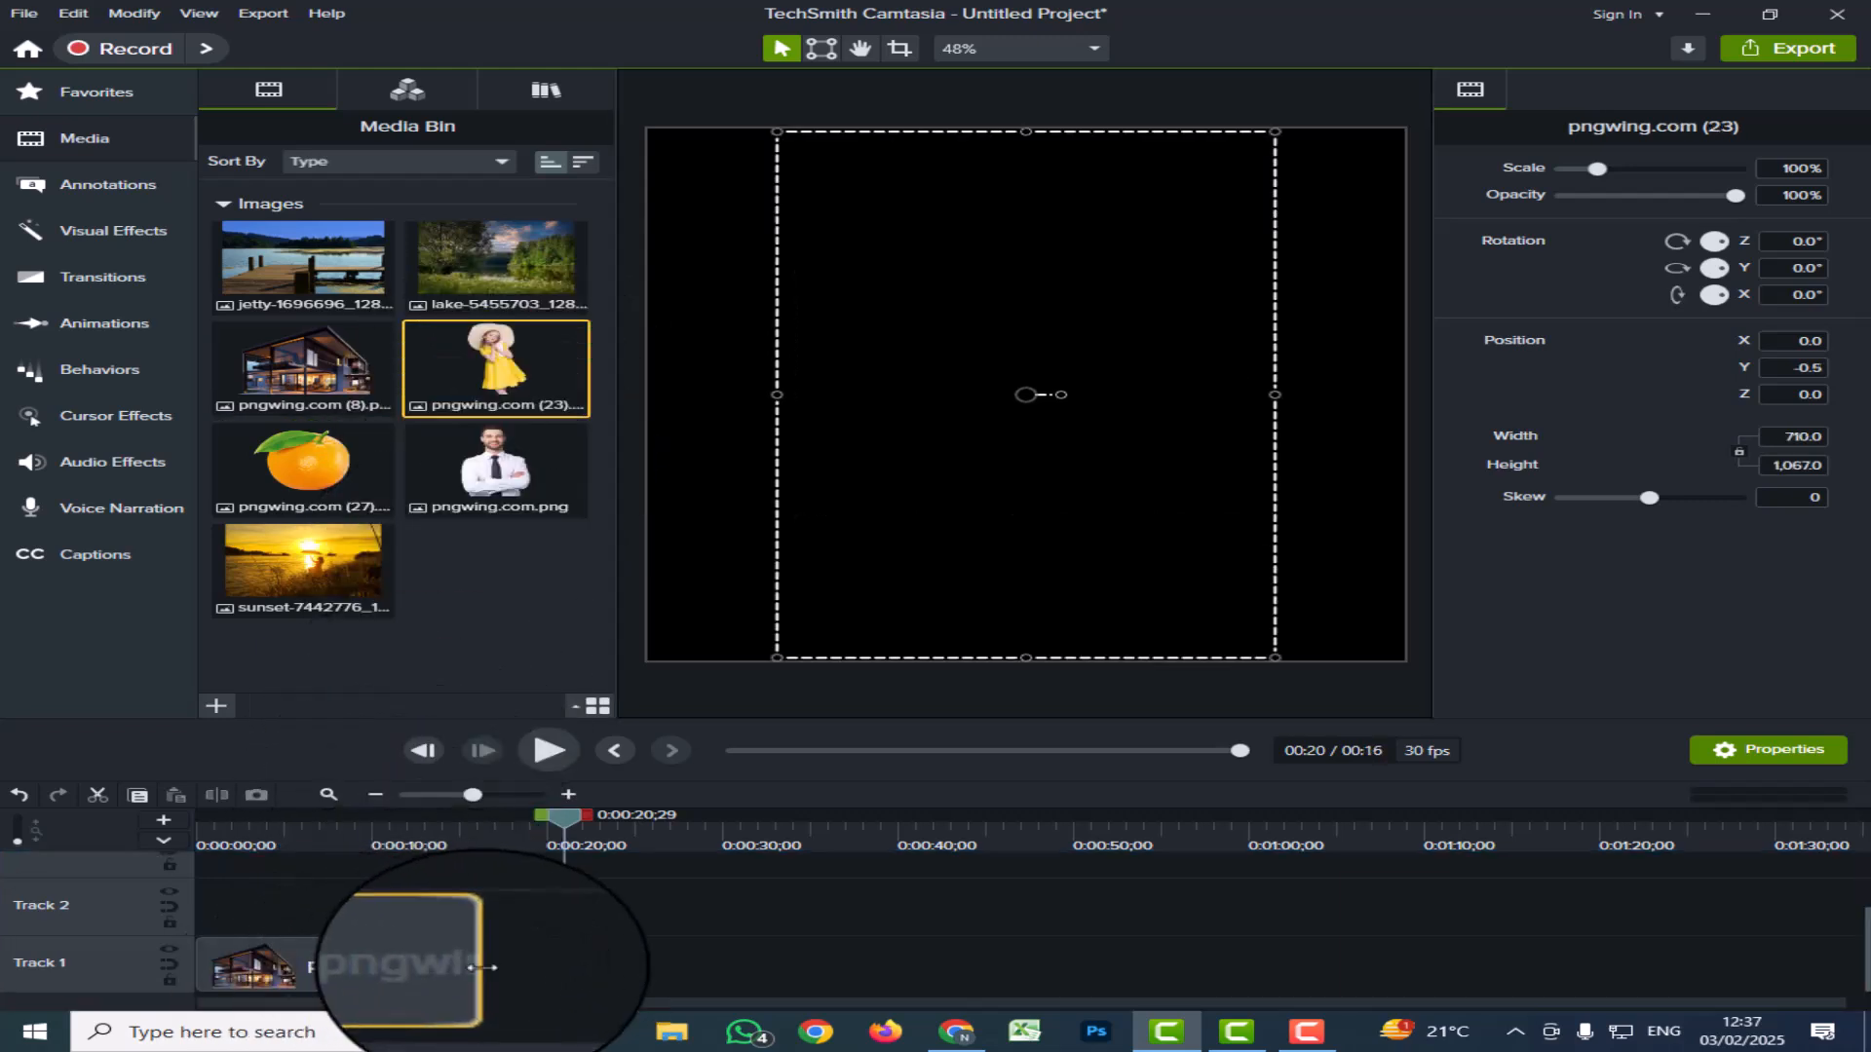
left_click_drag(307, 468, 617, 965)
left_click_drag(495, 472, 733, 972)
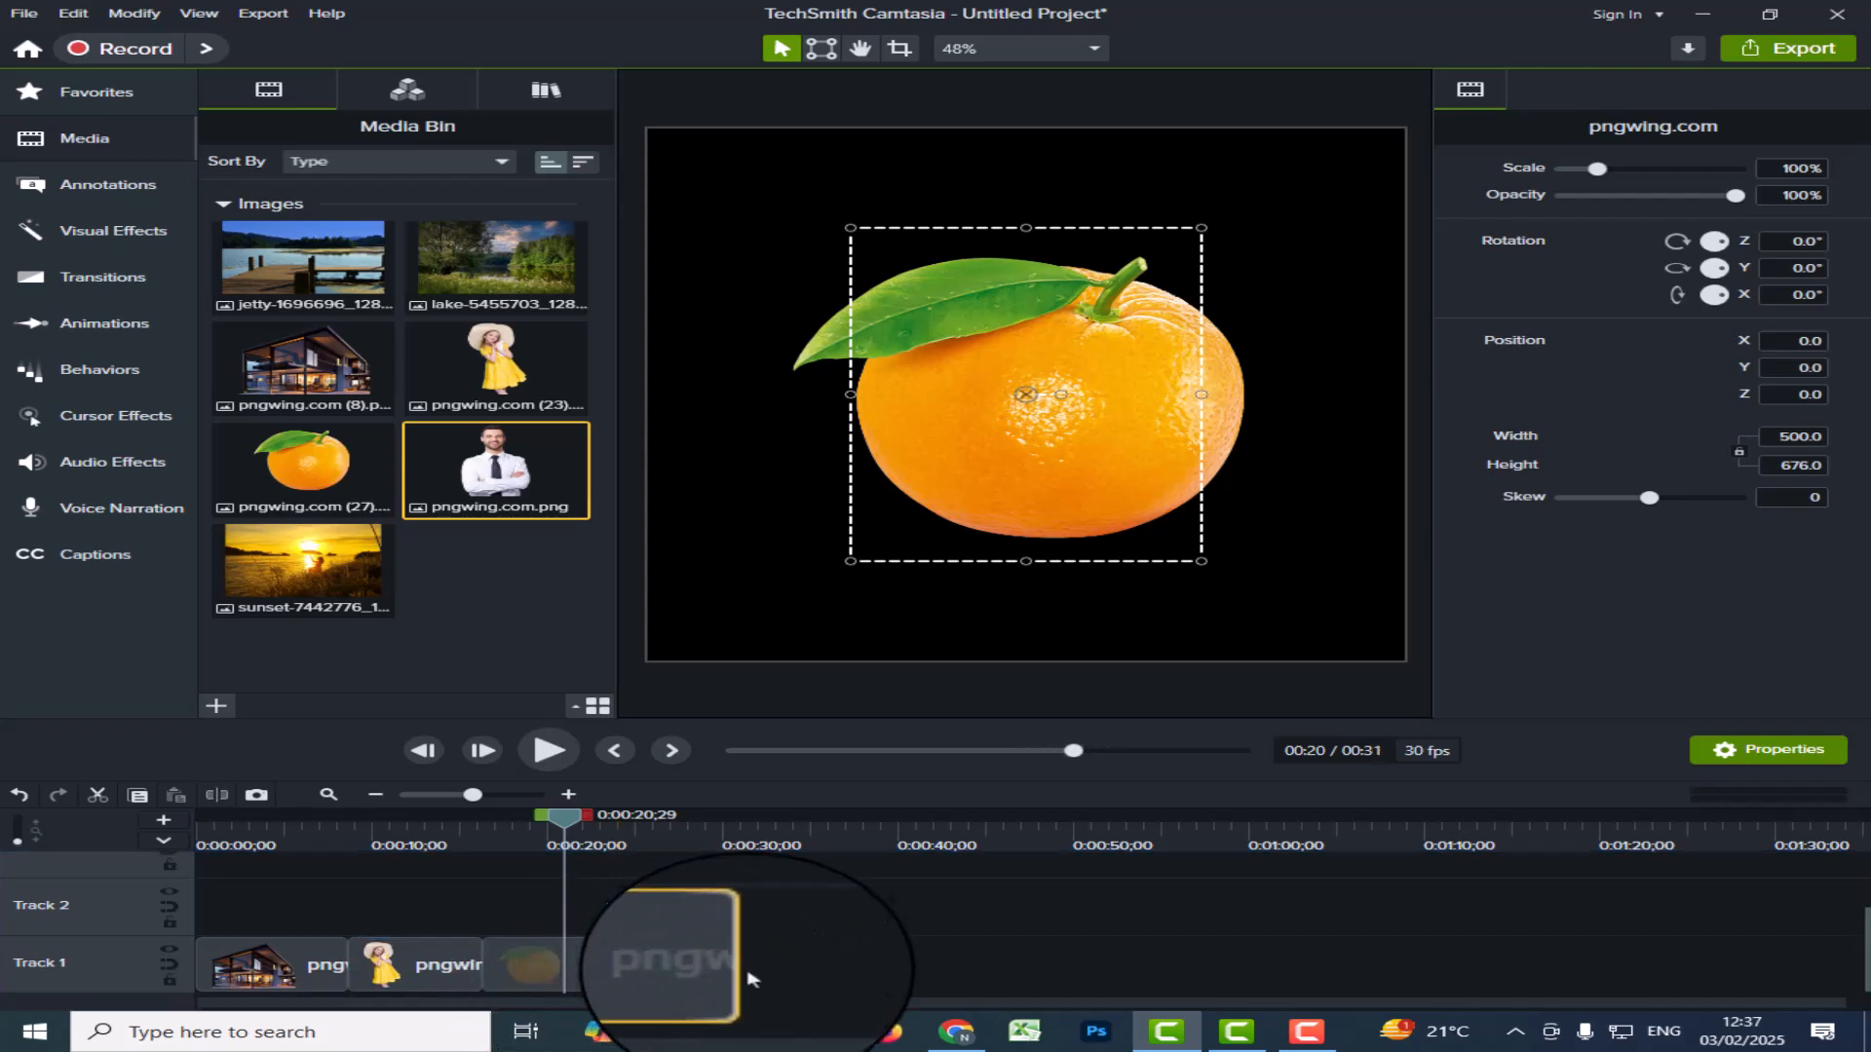
Step: Add a Blur annotation at 0:00:02;07, positioned over the upper floor of the house on its balcony side
left_click_drag(559, 831, 235, 827)
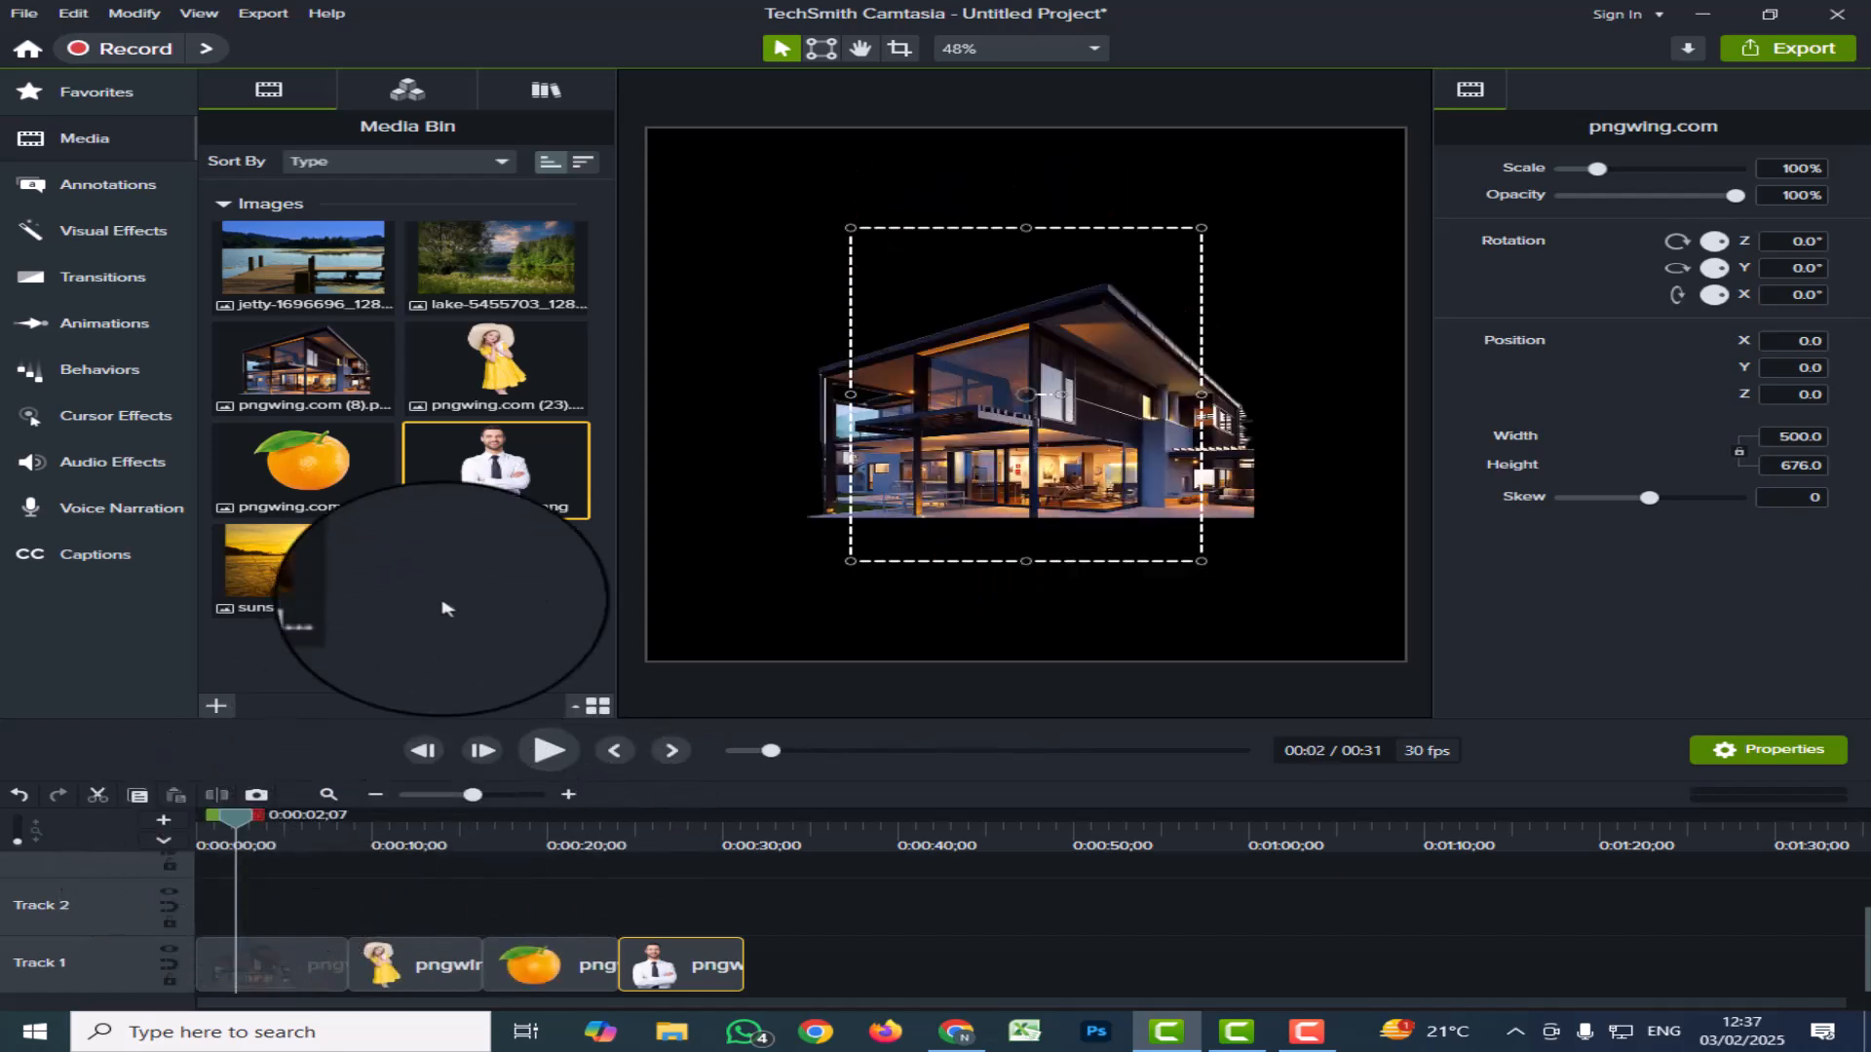
left_click(794, 480)
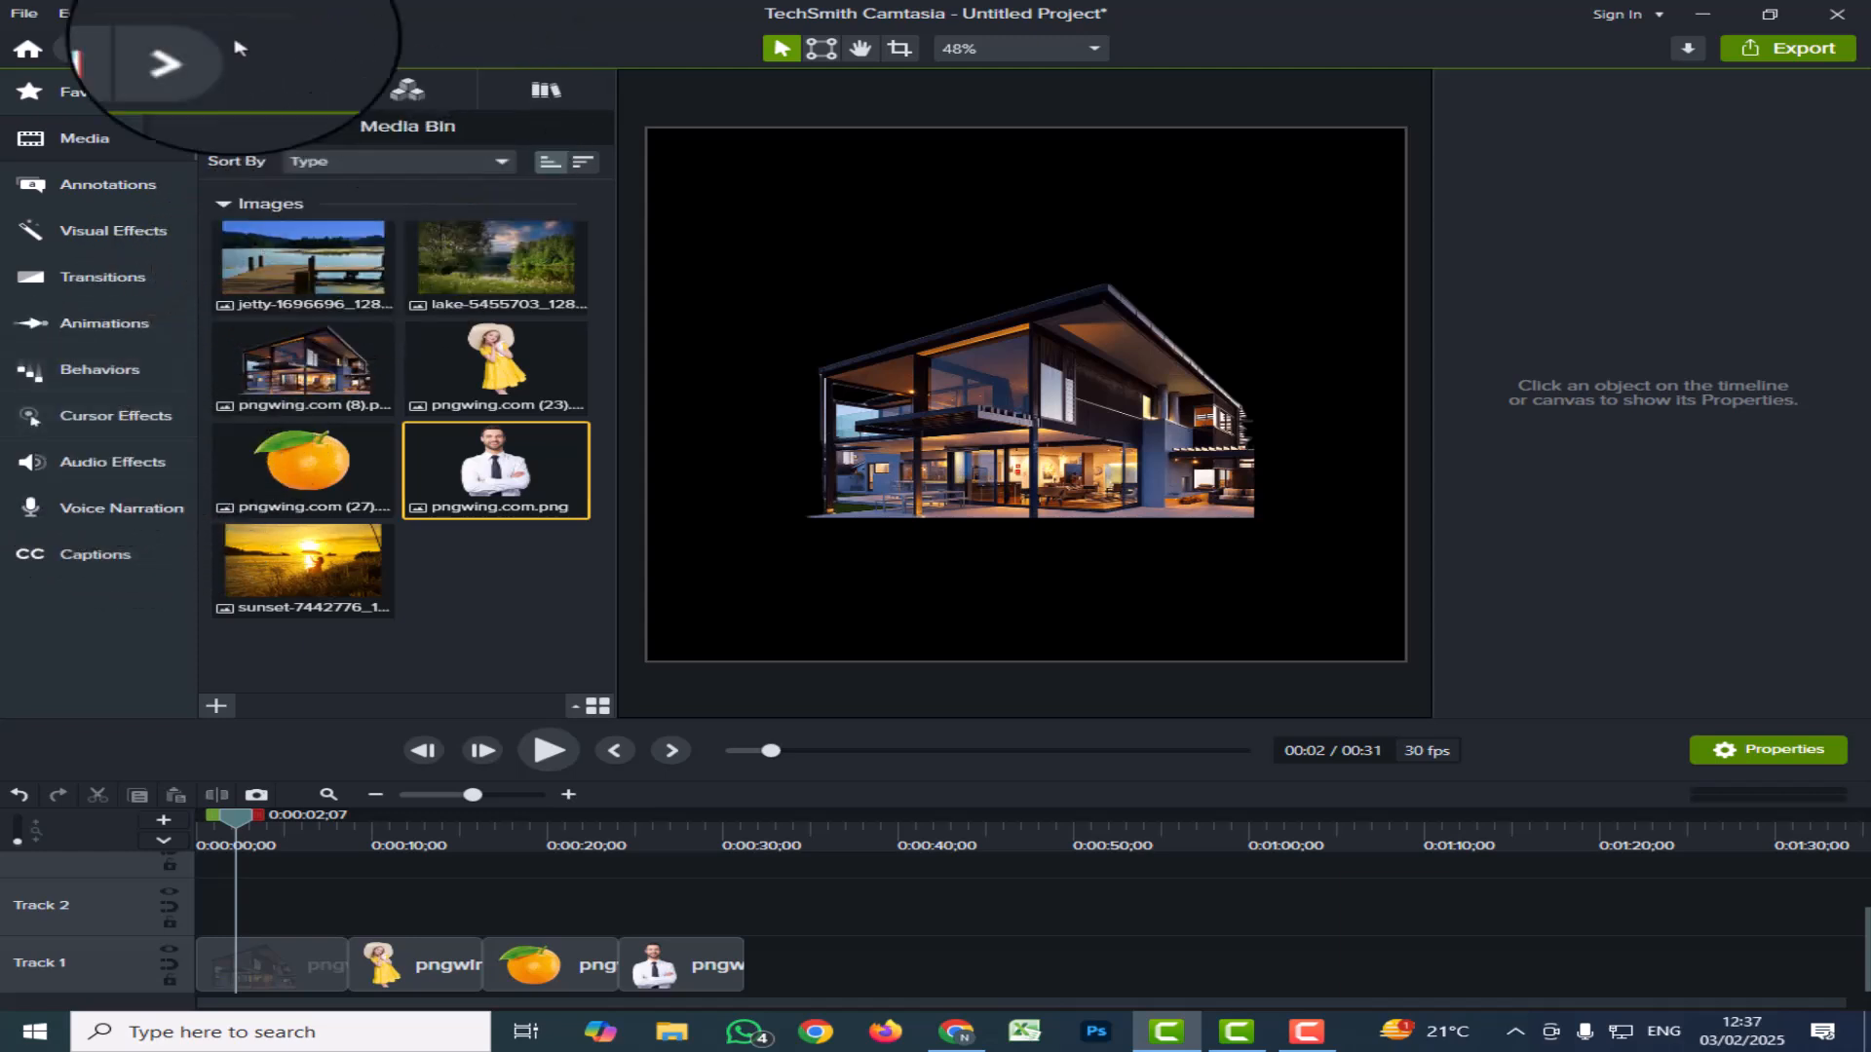
left_click(68, 184)
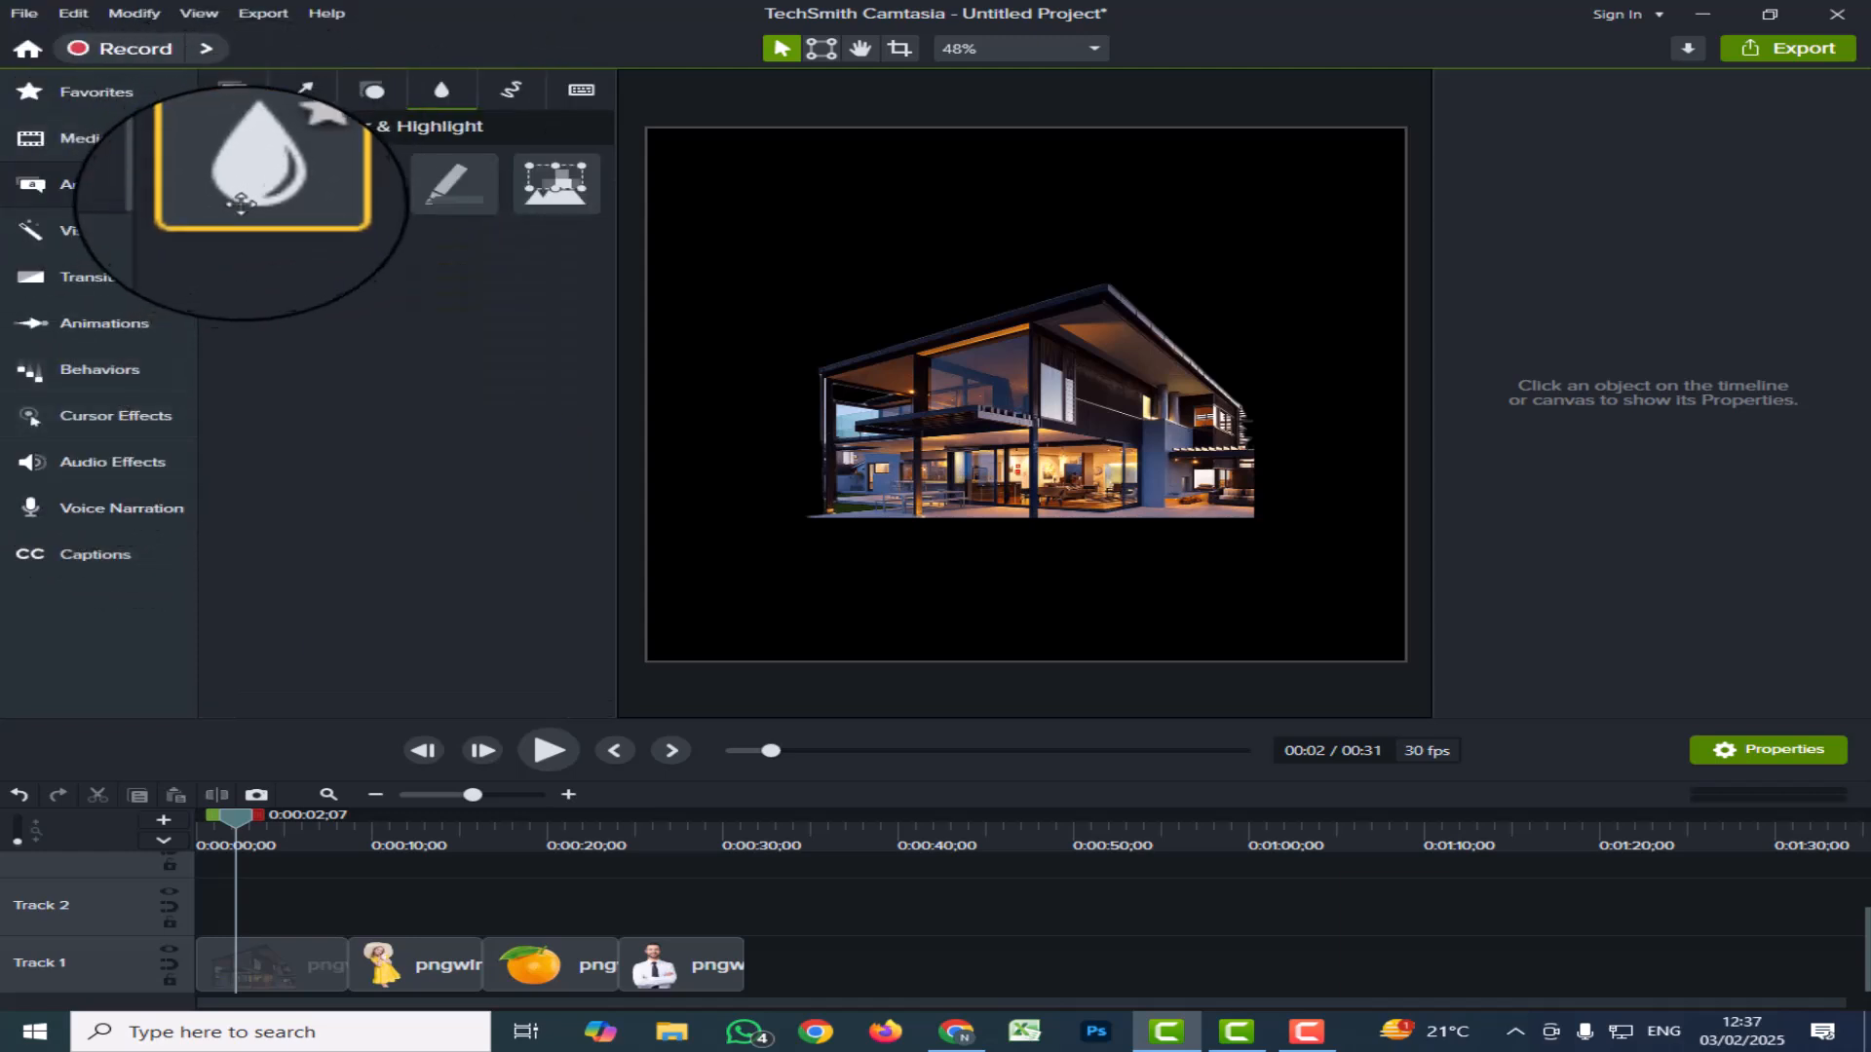
mouse_move(250, 188)
left_mouse_down()
mouse_move(460, 321)
mouse_move(928, 460)
mouse_move(983, 375)
mouse_move(1003, 400)
mouse_move(936, 331)
mouse_move(902, 356)
mouse_move(919, 418)
mouse_move(951, 406)
mouse_move(500, 397)
mouse_move(263, 251)
mouse_move(244, 197)
mouse_move(648, 321)
mouse_move(804, 414)
mouse_move(1072, 405)
mouse_move(1106, 380)
mouse_move(1011, 371)
mouse_move(877, 460)
mouse_move(958, 388)
left_mouse_up()
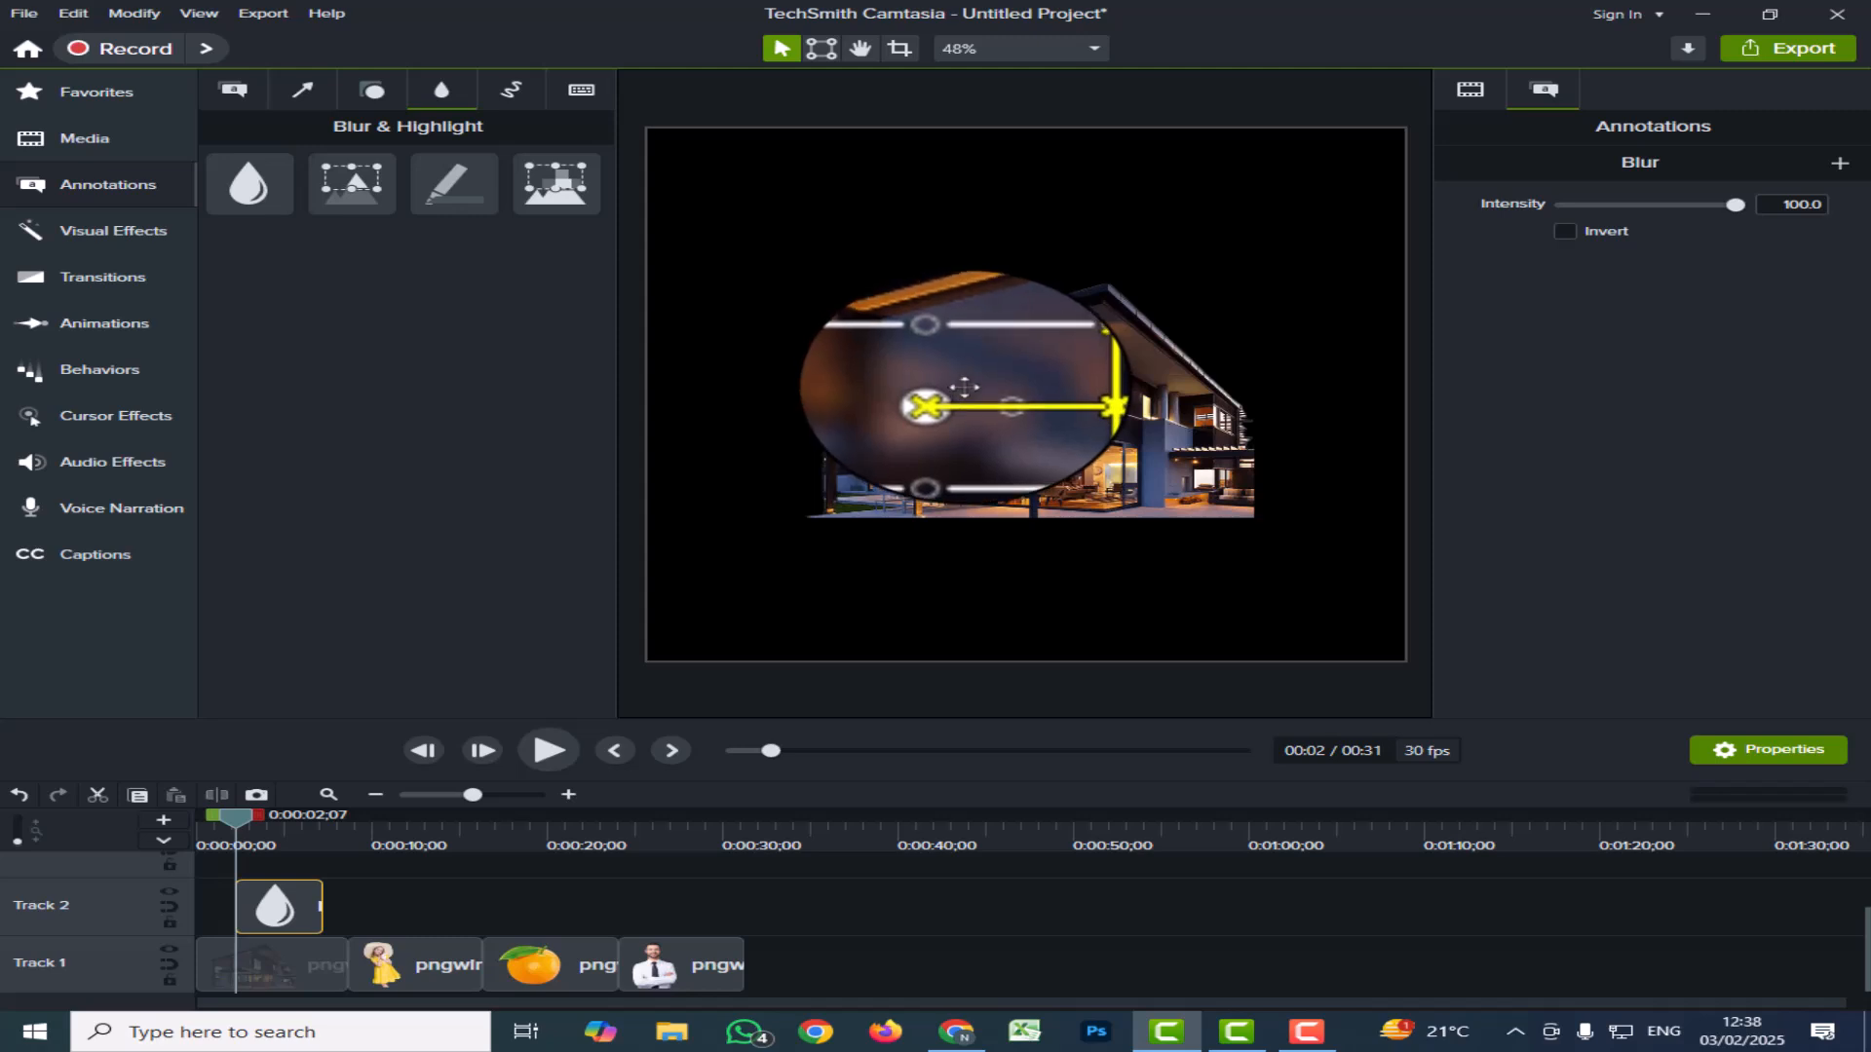
left_click_drag(965, 388, 963, 388)
left_click(777, 458)
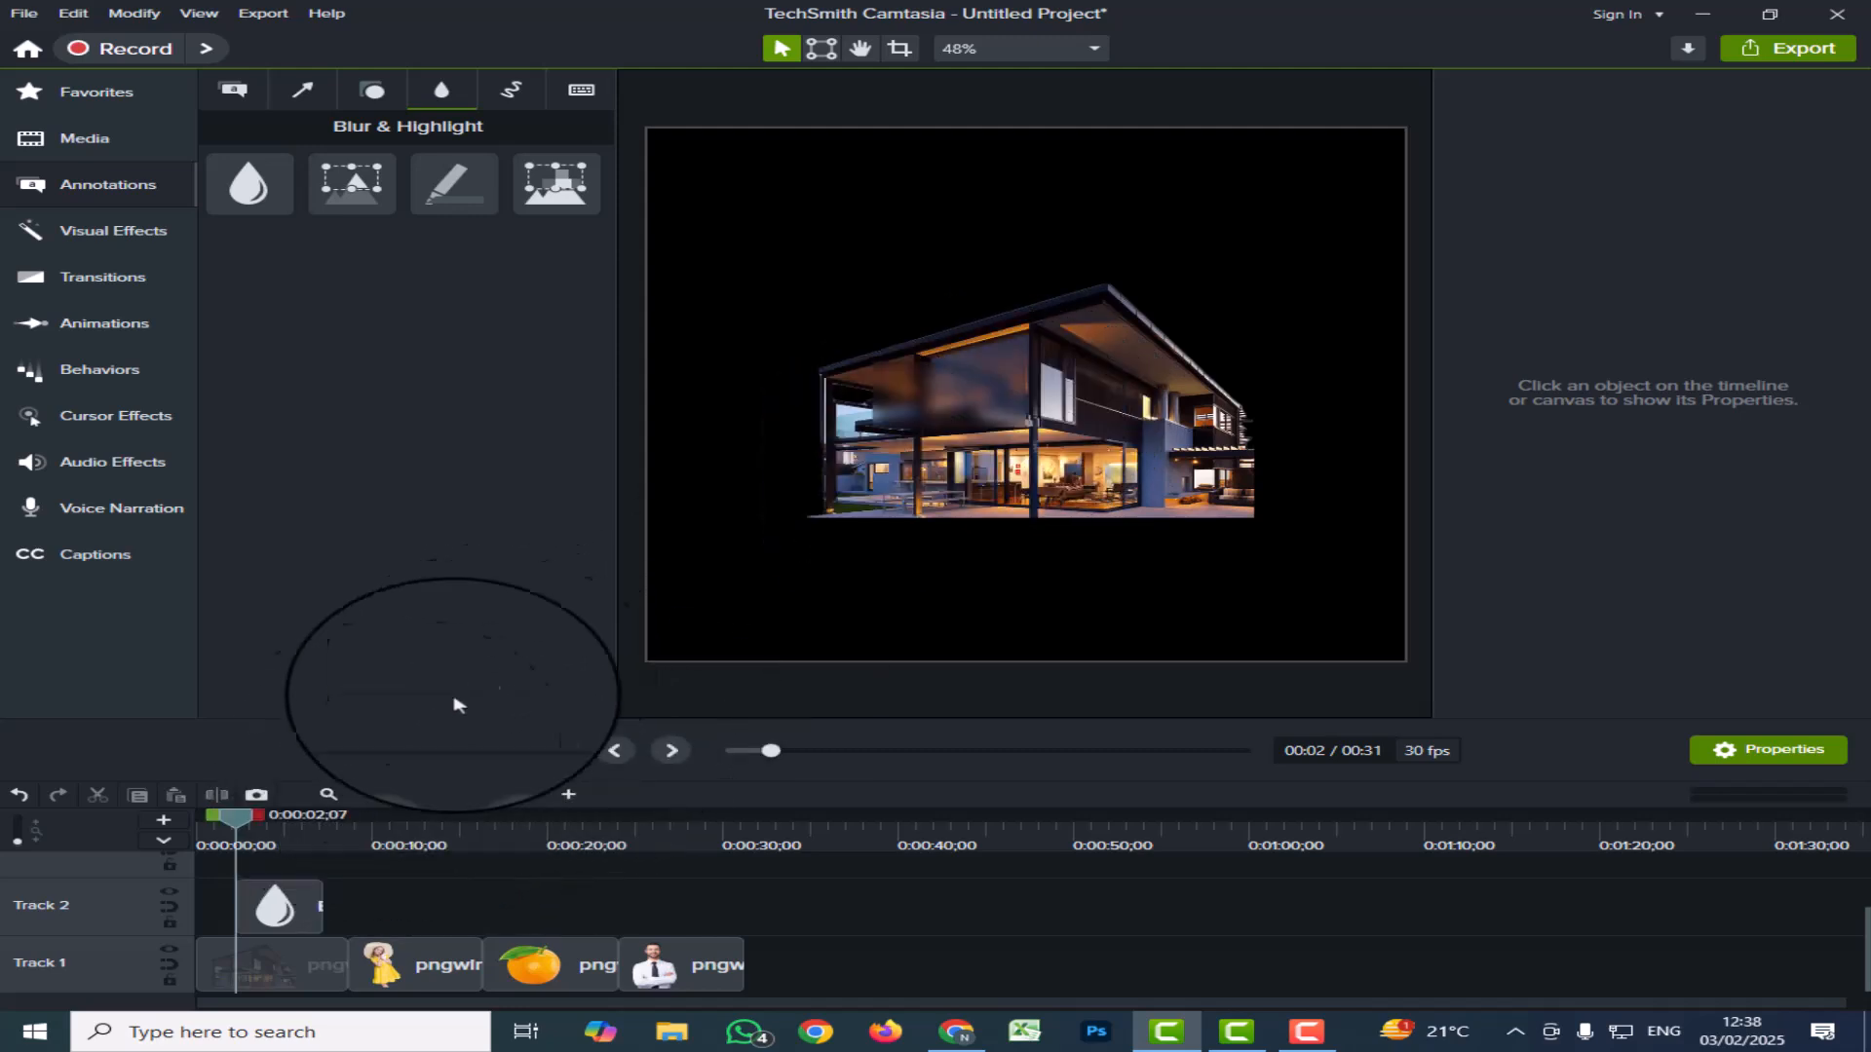
Step: Set the house blur's intensity to 83.1 and switch its Invert option on and back off
left_click(278, 907)
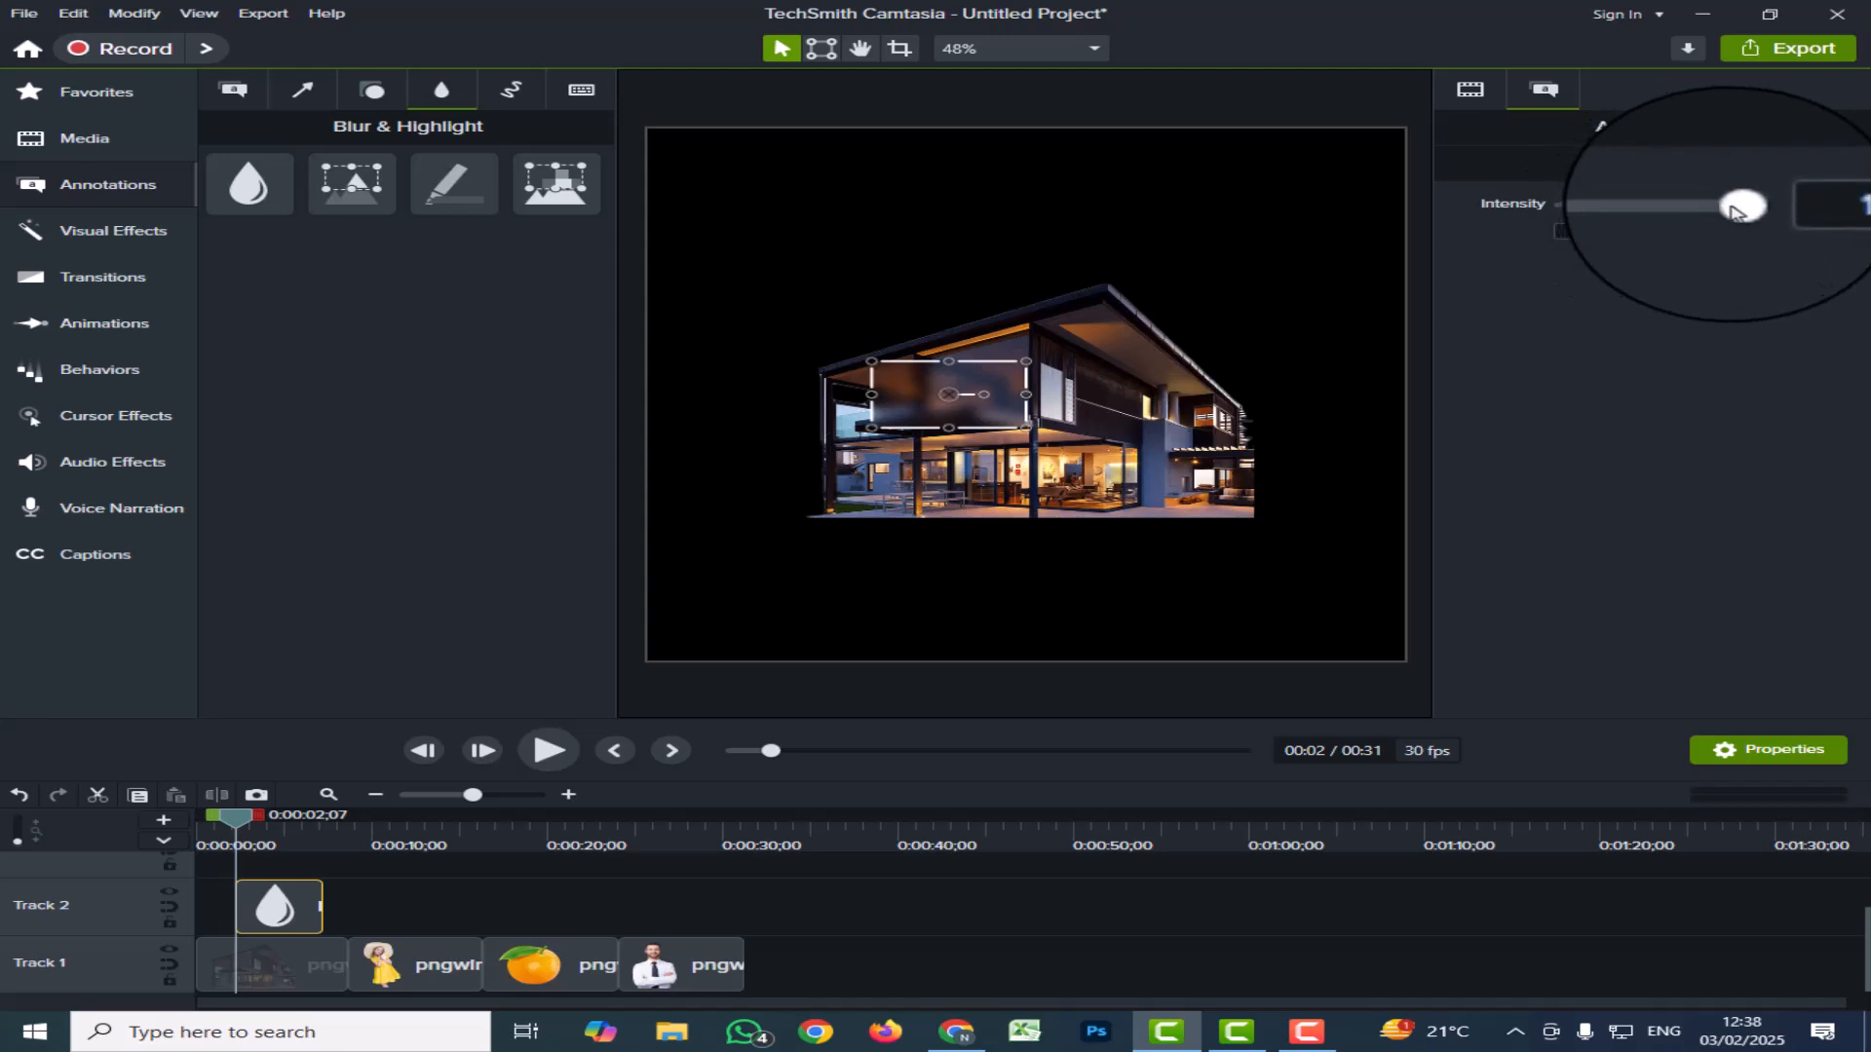
left_click_drag(1734, 213, 1551, 225)
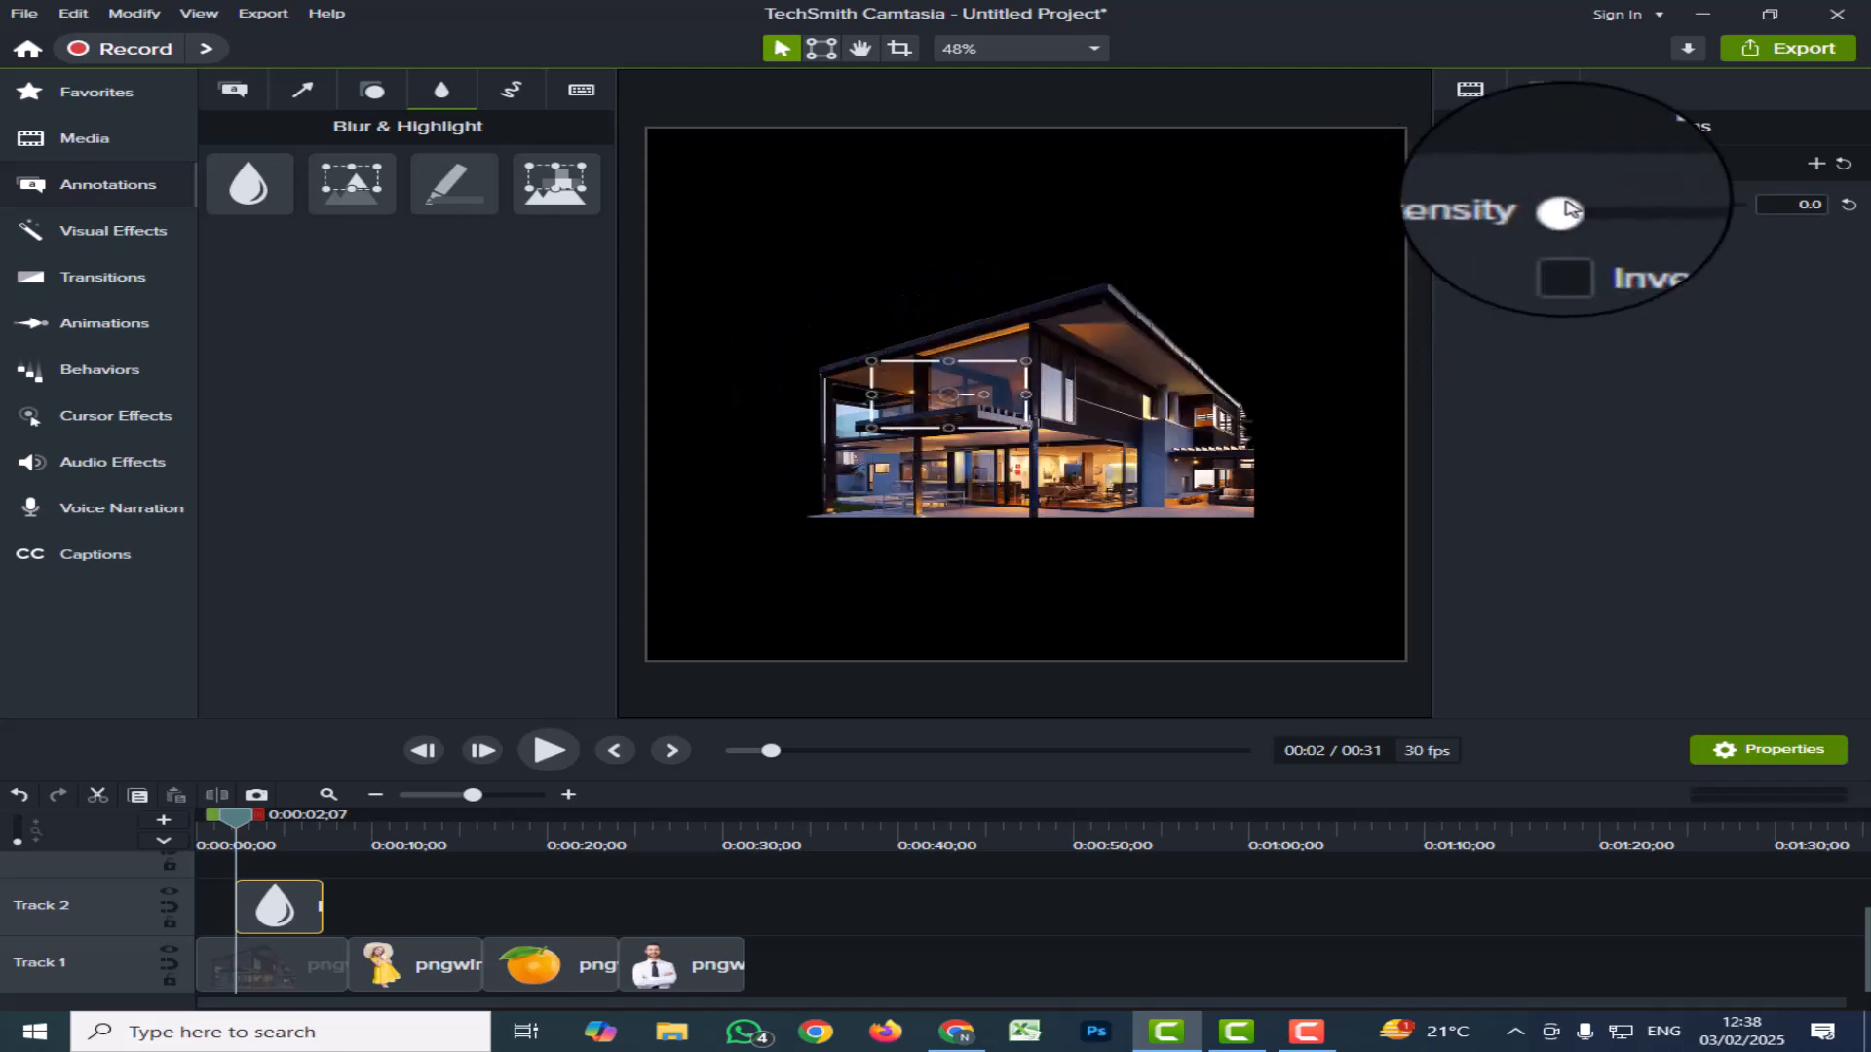
left_click_drag(1562, 213, 1691, 232)
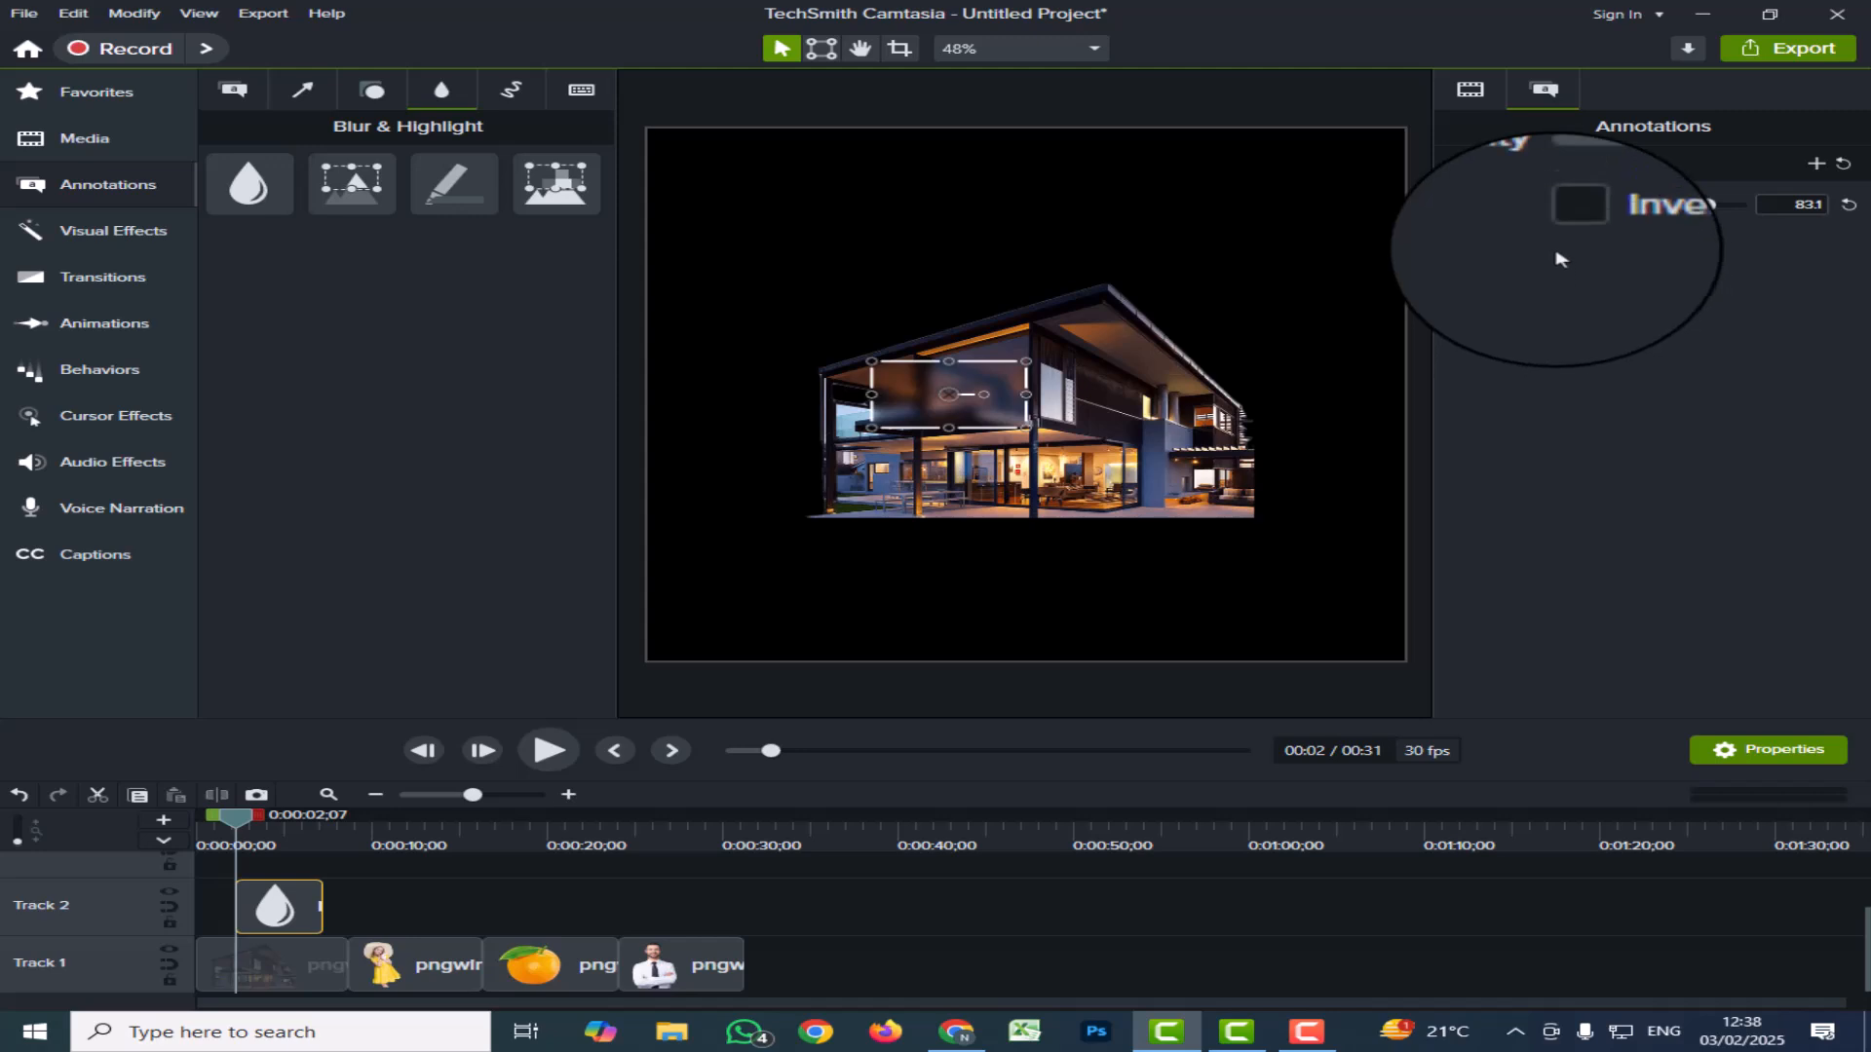
left_click(1565, 231)
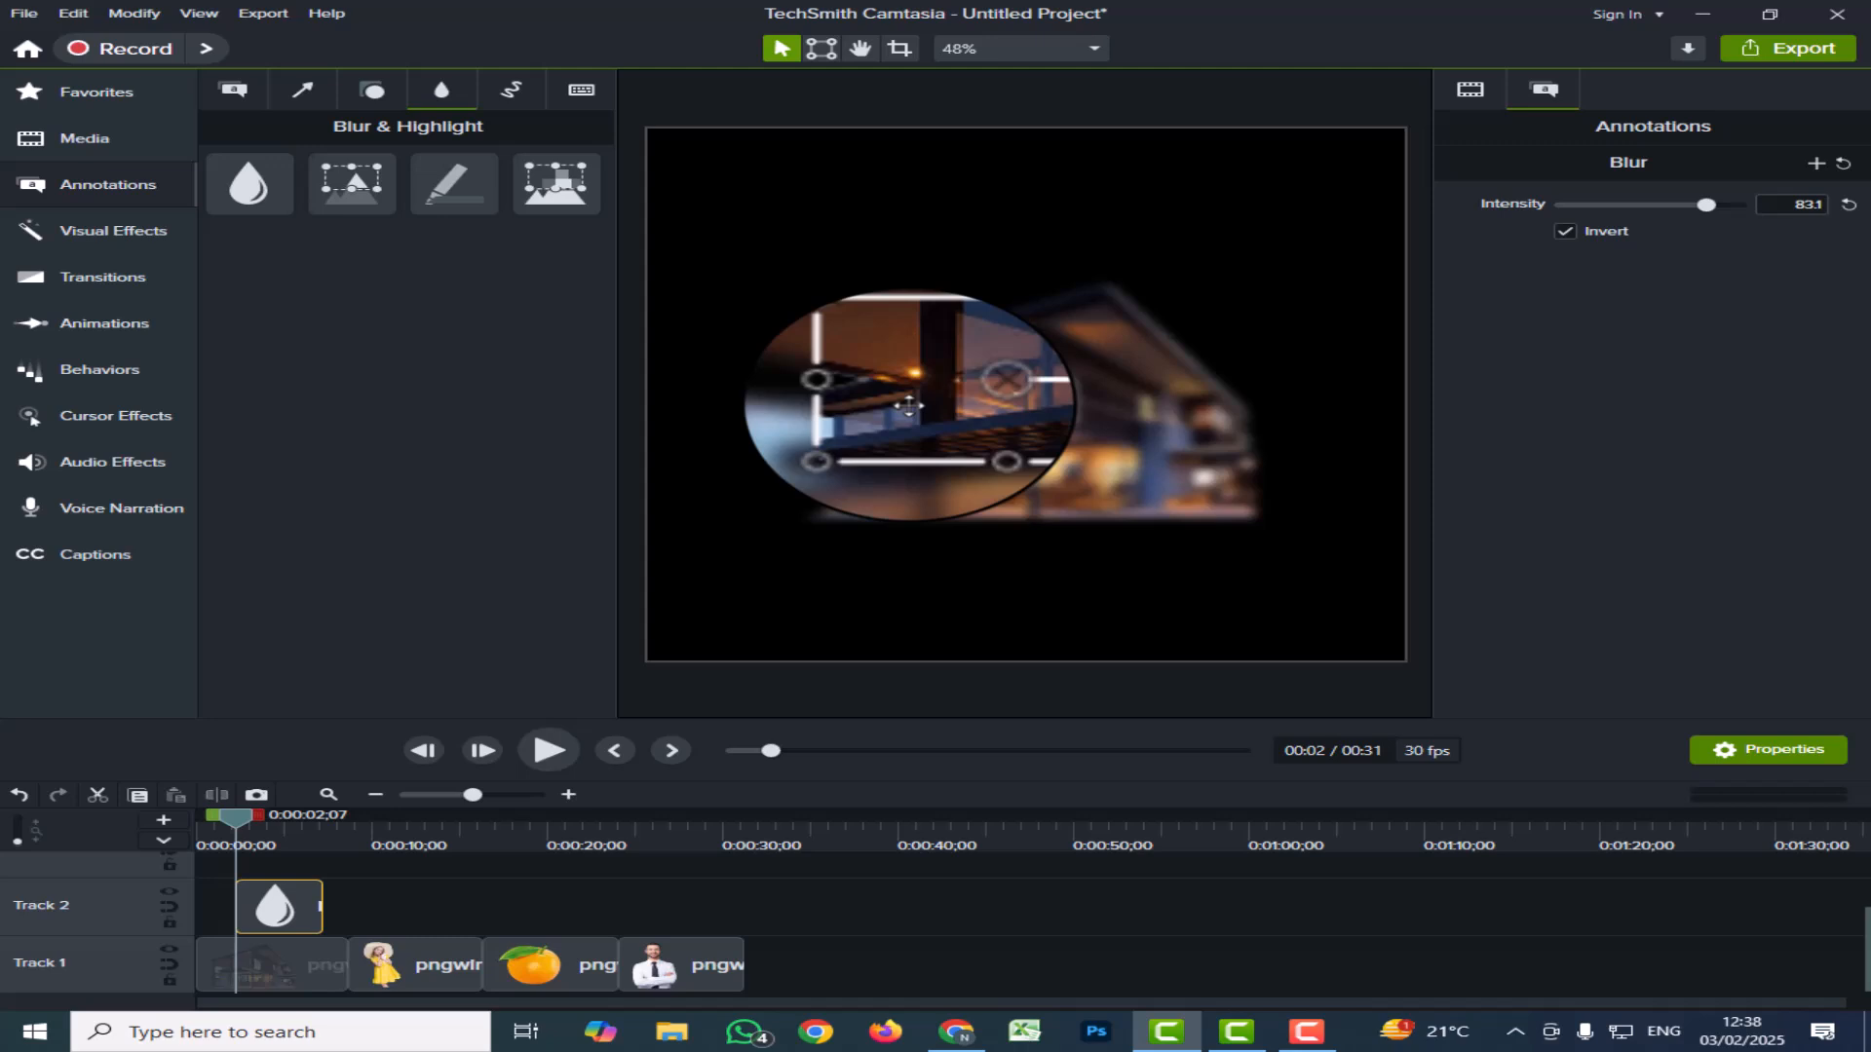
left_click(1565, 231)
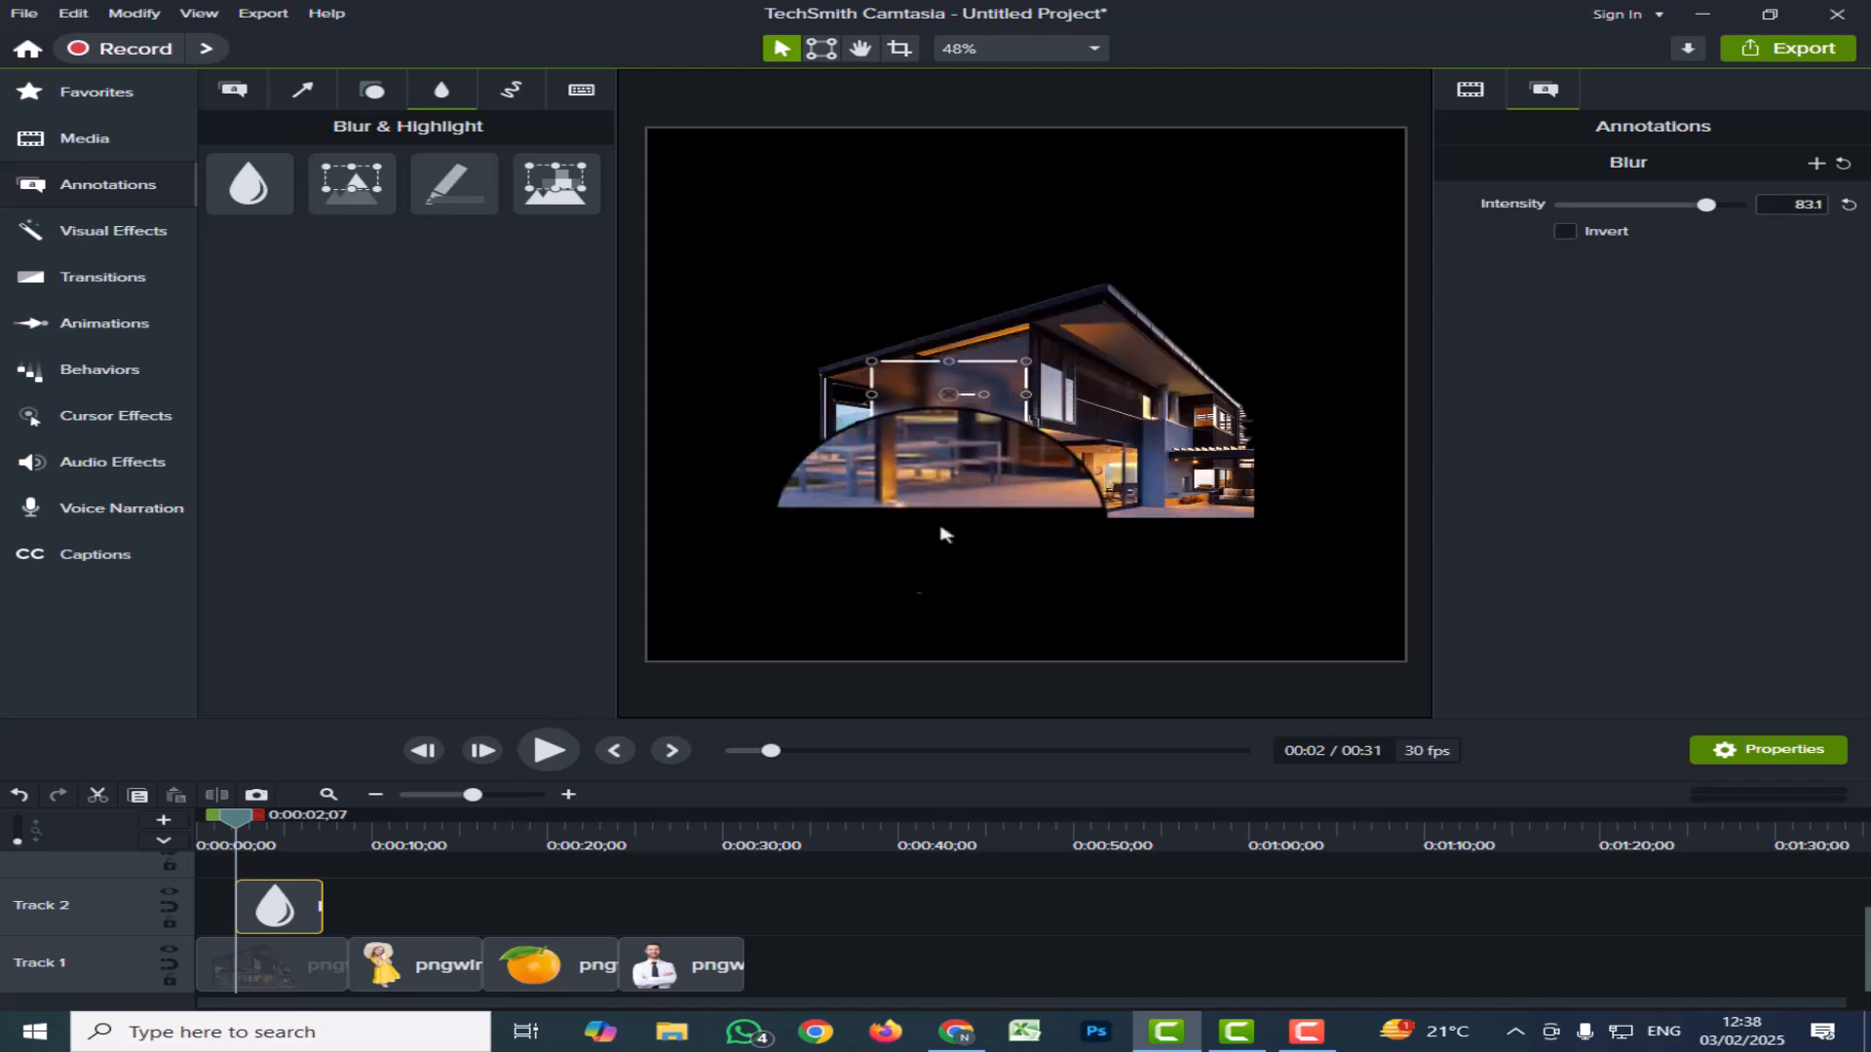
Step: Add a Spotlight annotation at 0:00:11;17 framing the girl's face and shoulders, with its intensity set to 81.4
left_click_drag(244, 824, 399, 816)
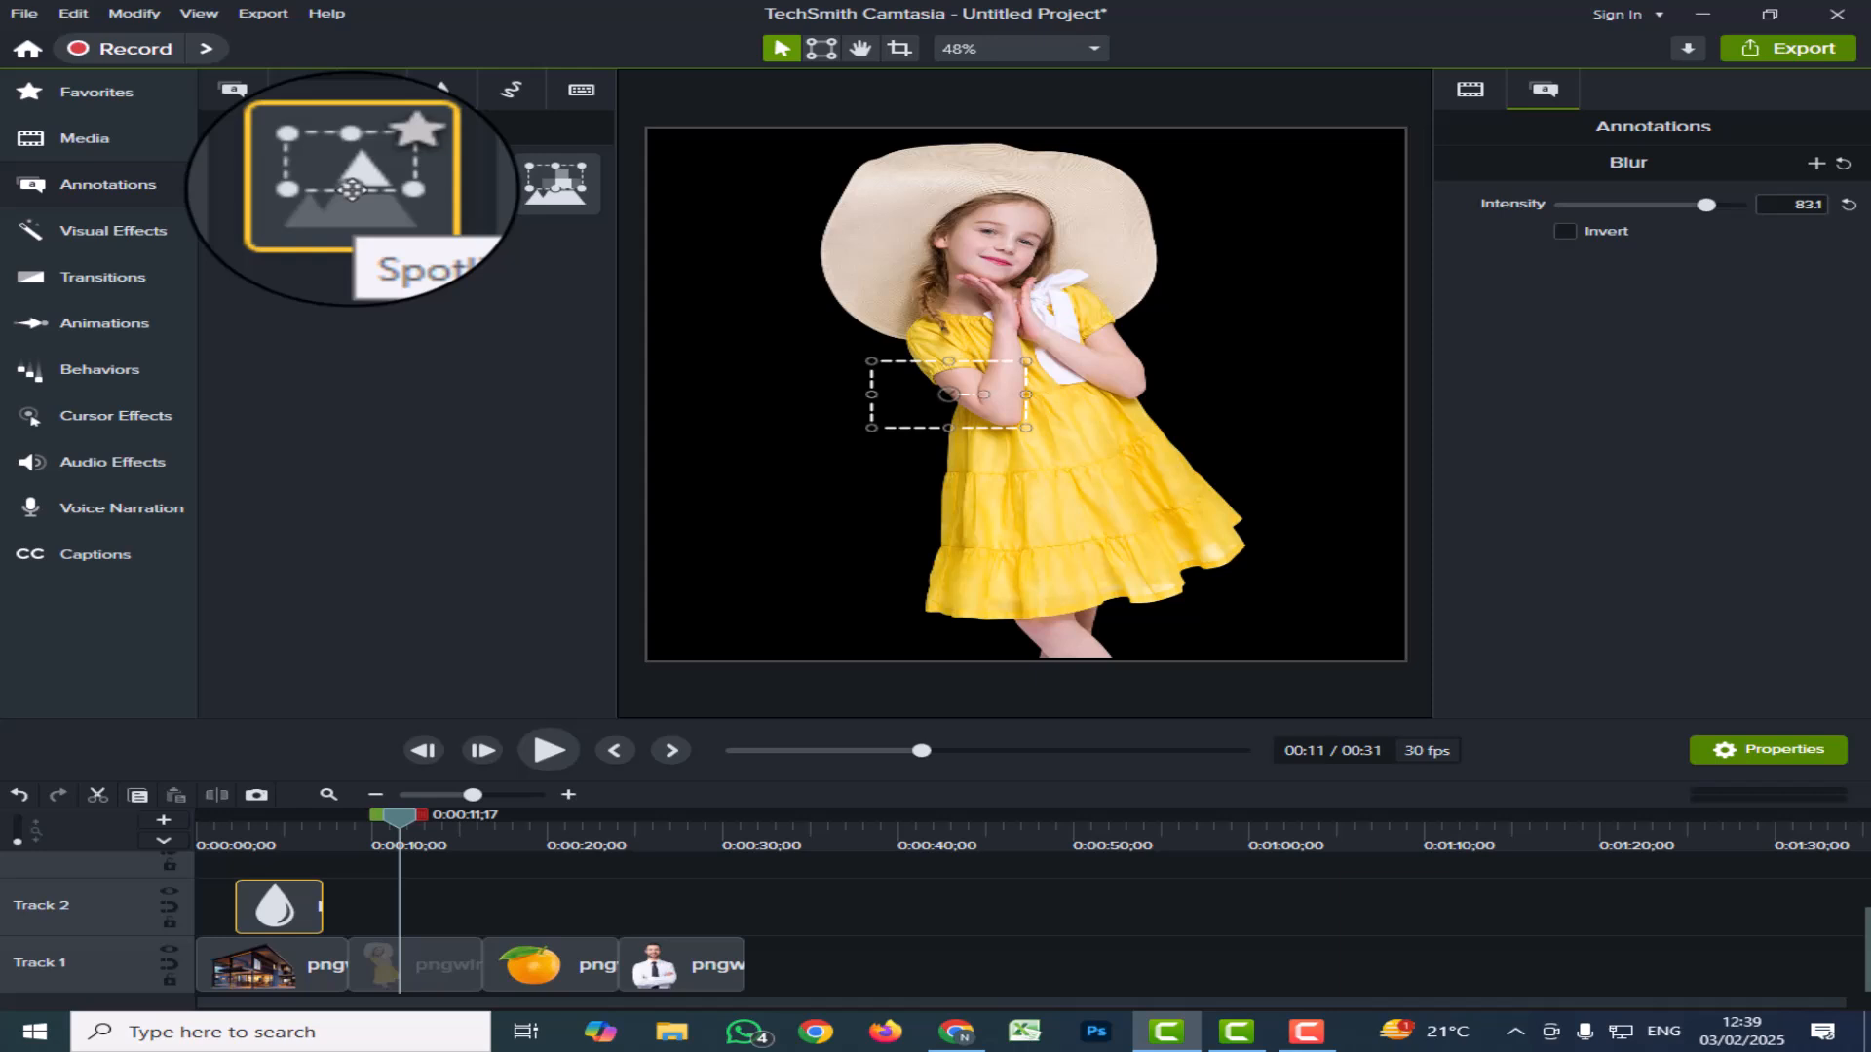
left_click(689, 349)
left_click_drag(339, 192, 764, 238)
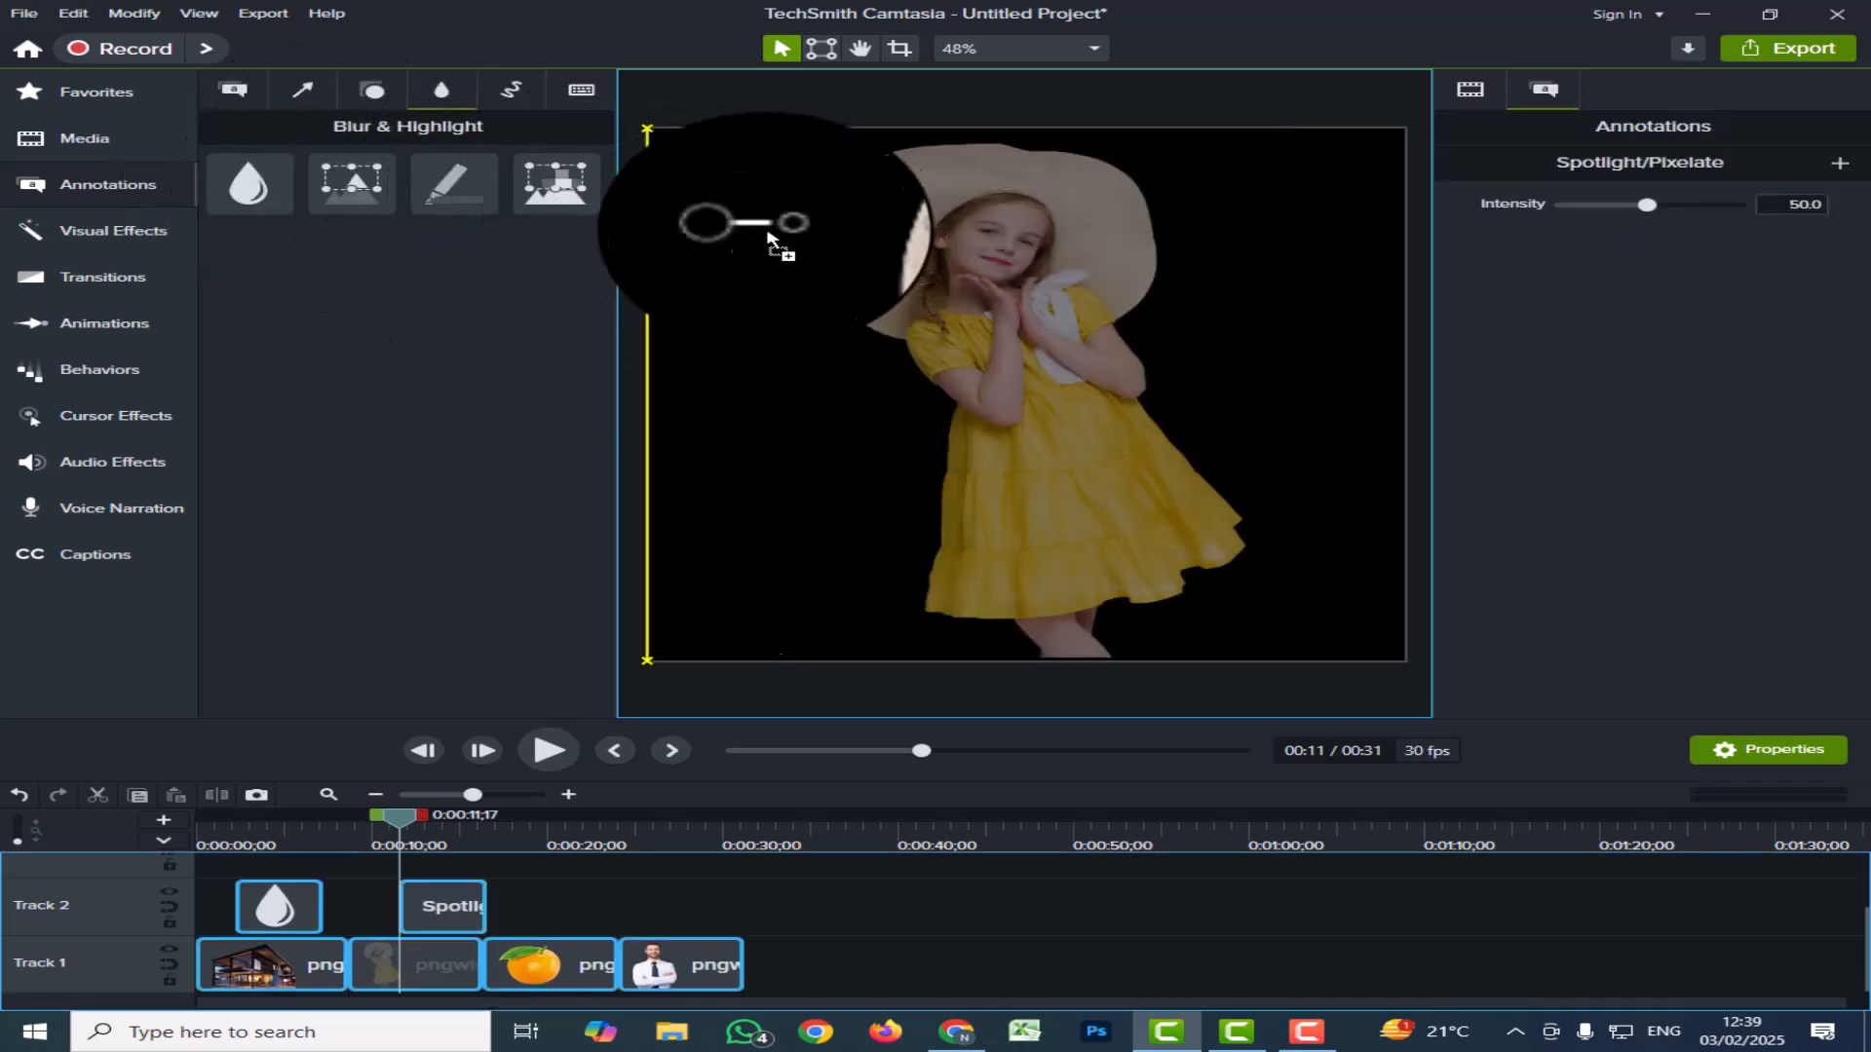
left_click_drag(1002, 258, 980, 258)
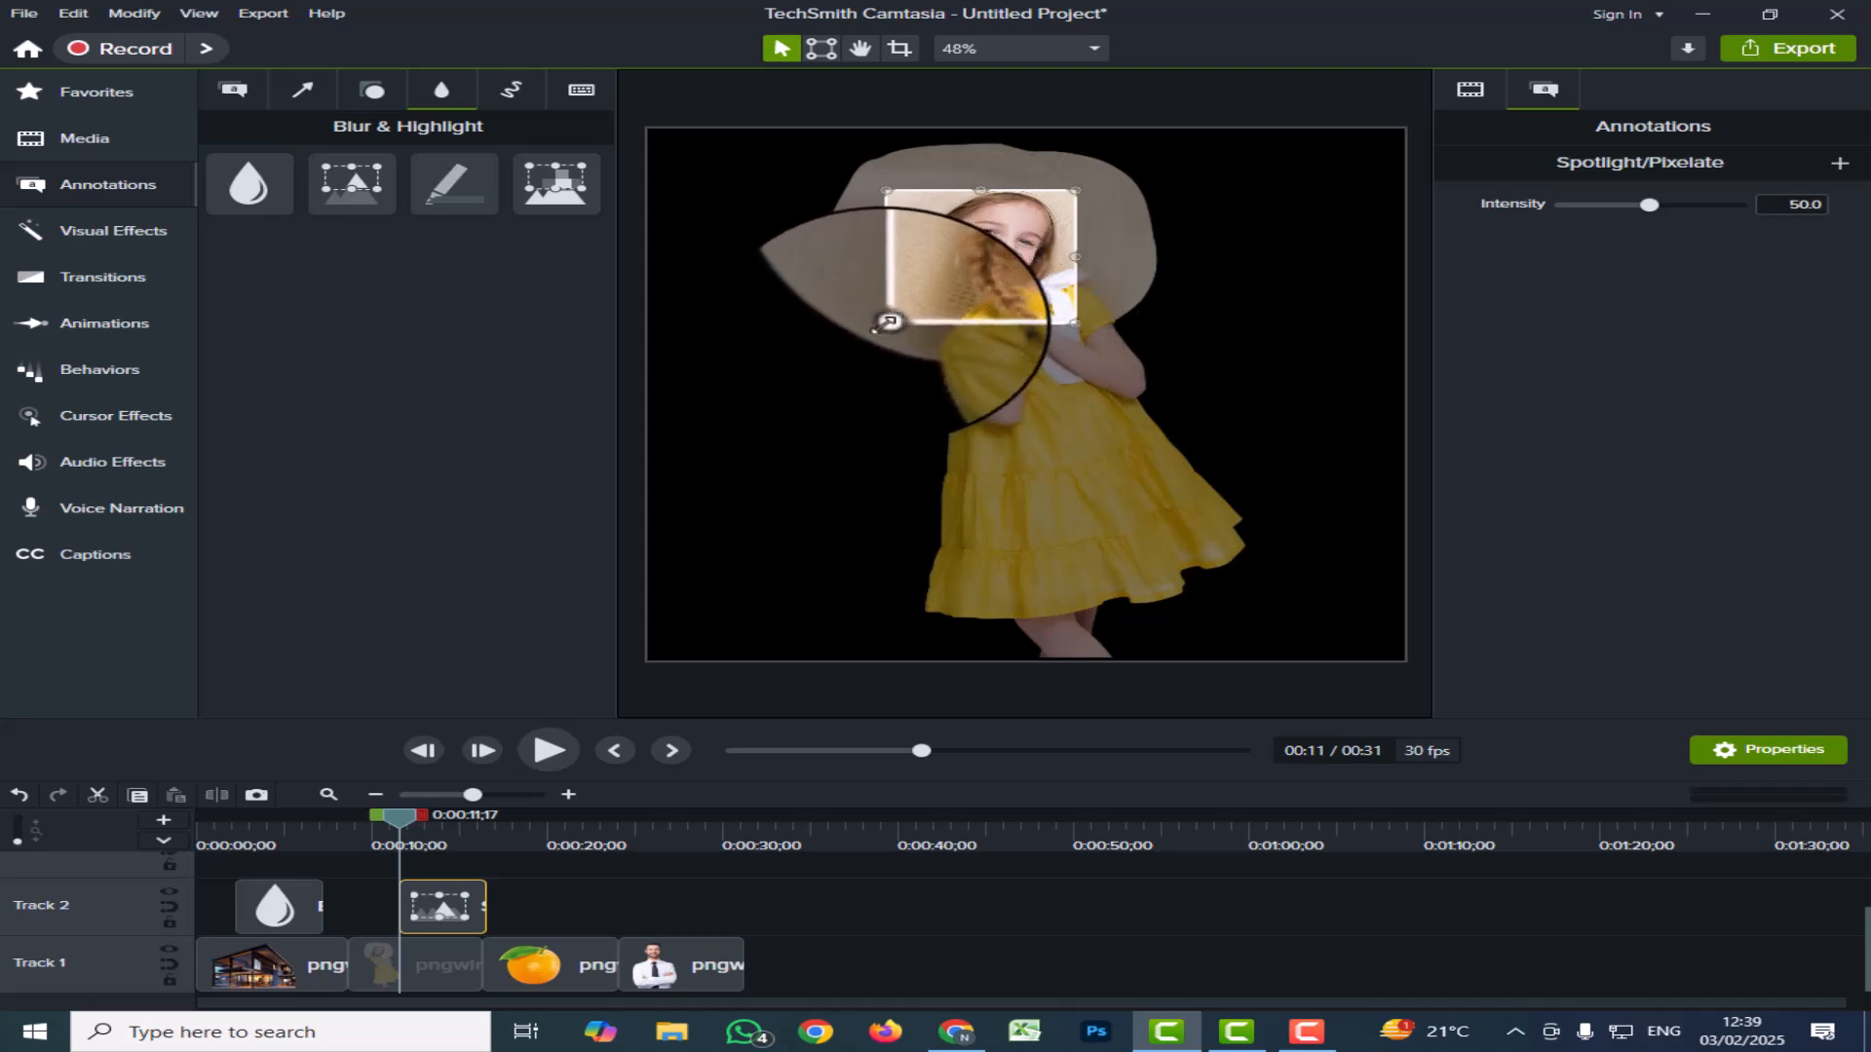
left_click_drag(879, 305, 850, 354)
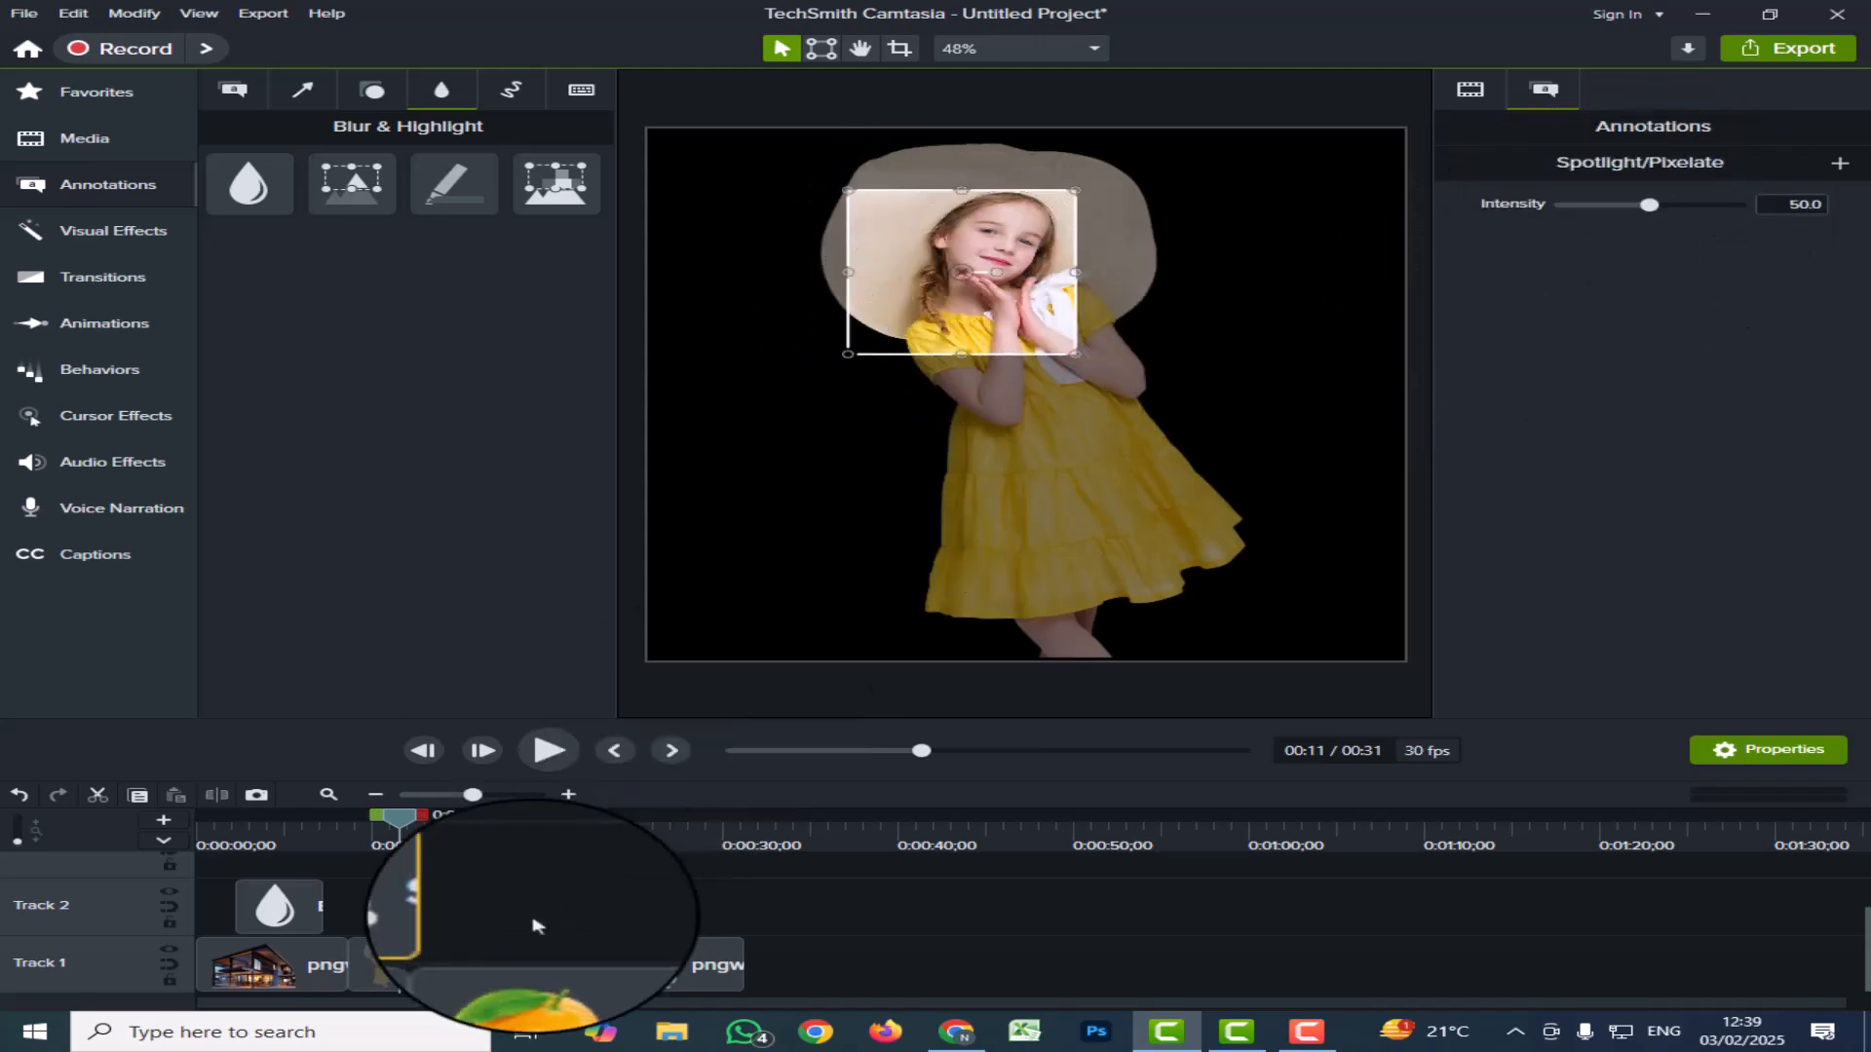
mouse_move(1642, 209)
left_mouse_down()
mouse_move(1578, 215)
mouse_move(1661, 231)
left_mouse_up()
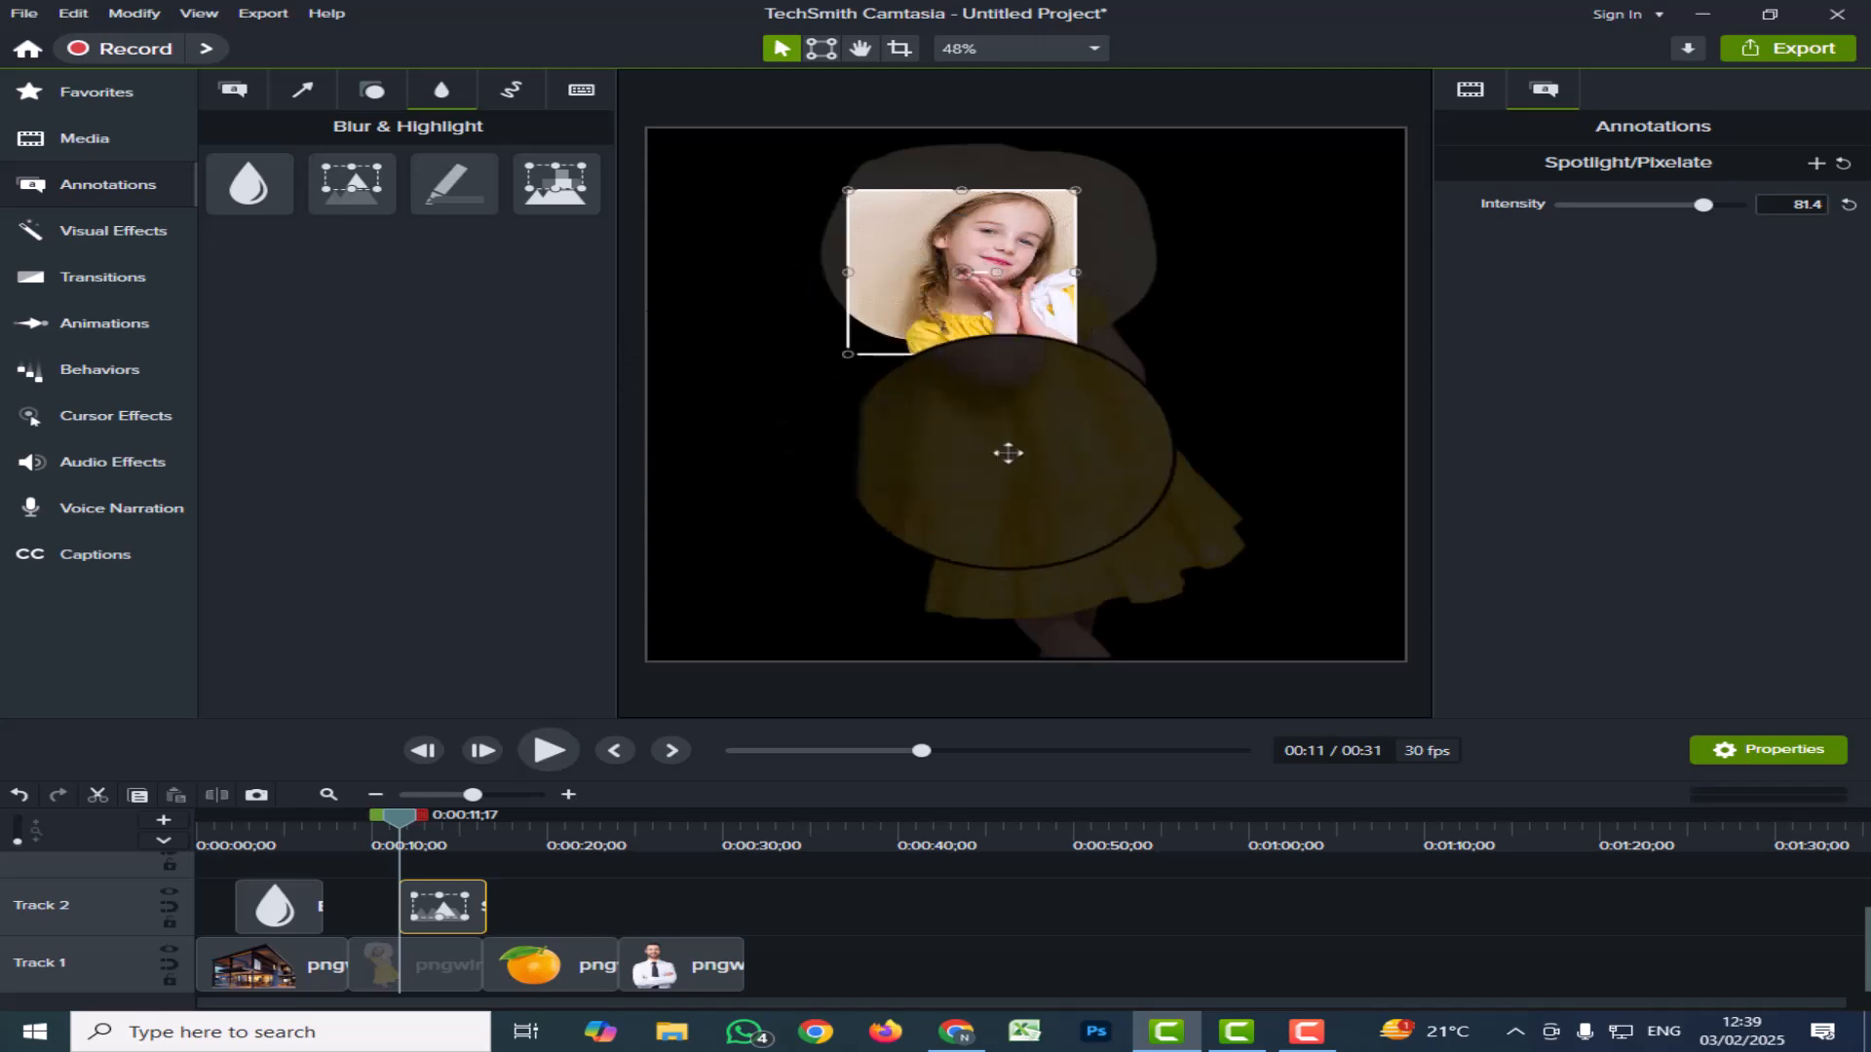
Step: Add a Highlight annotation on Track 2 above the orange clip, with the playhead at 0:00:19;22
left_click(566, 957)
left_click_drag(402, 821, 546, 848)
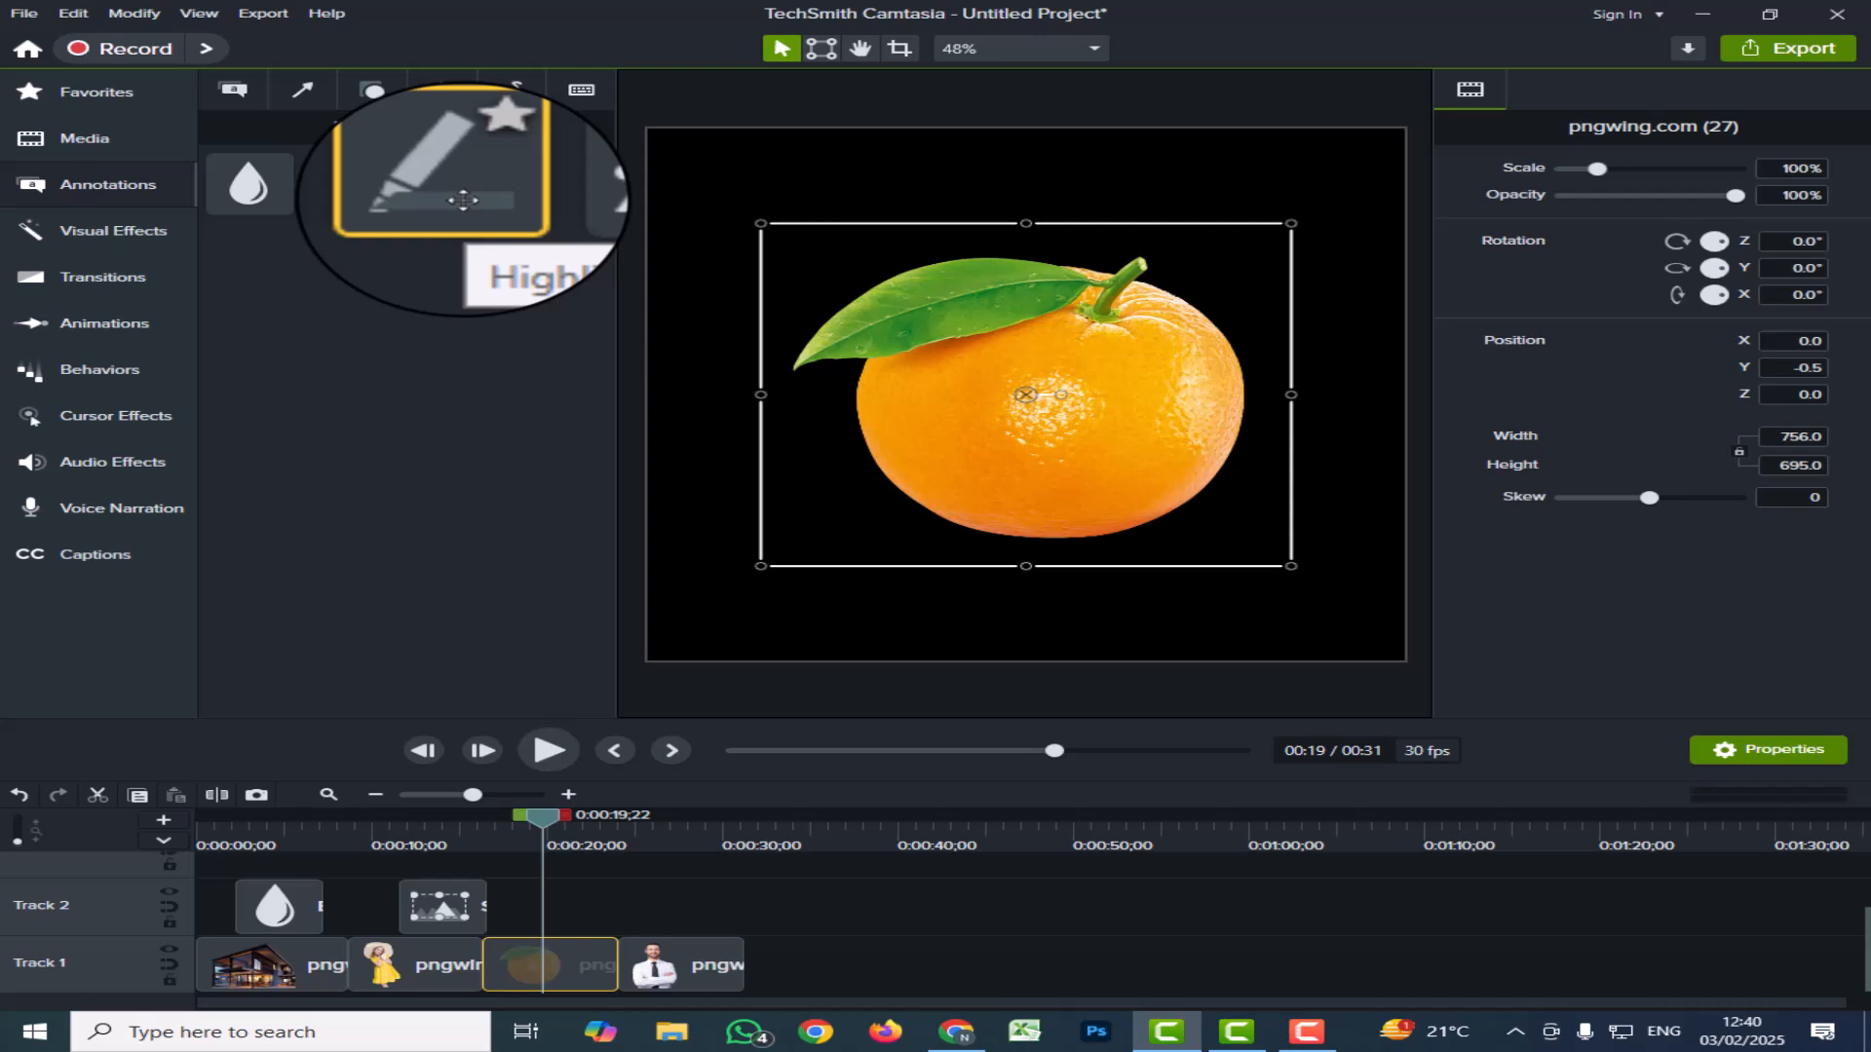
left_click(741, 385)
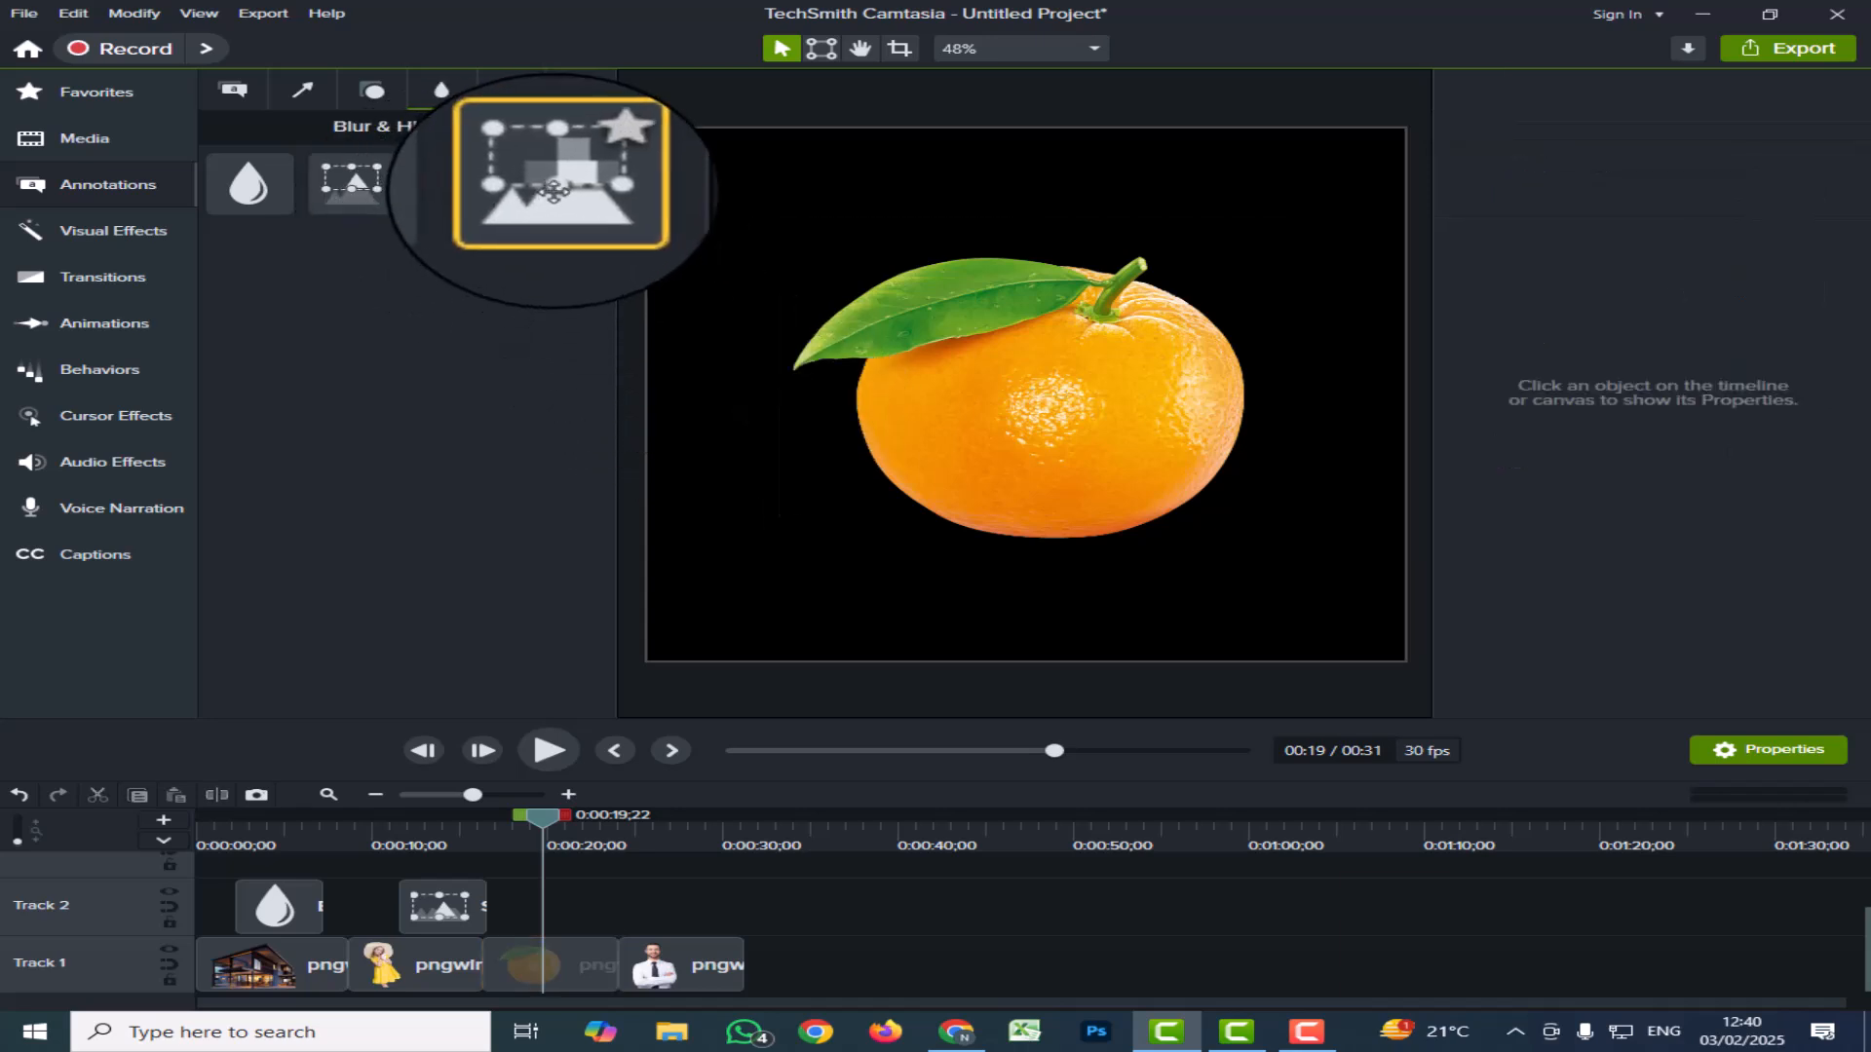
mouse_move(454, 184)
left_mouse_down()
mouse_move(551, 877)
mouse_move(556, 857)
mouse_move(438, 897)
mouse_move(510, 912)
left_mouse_up()
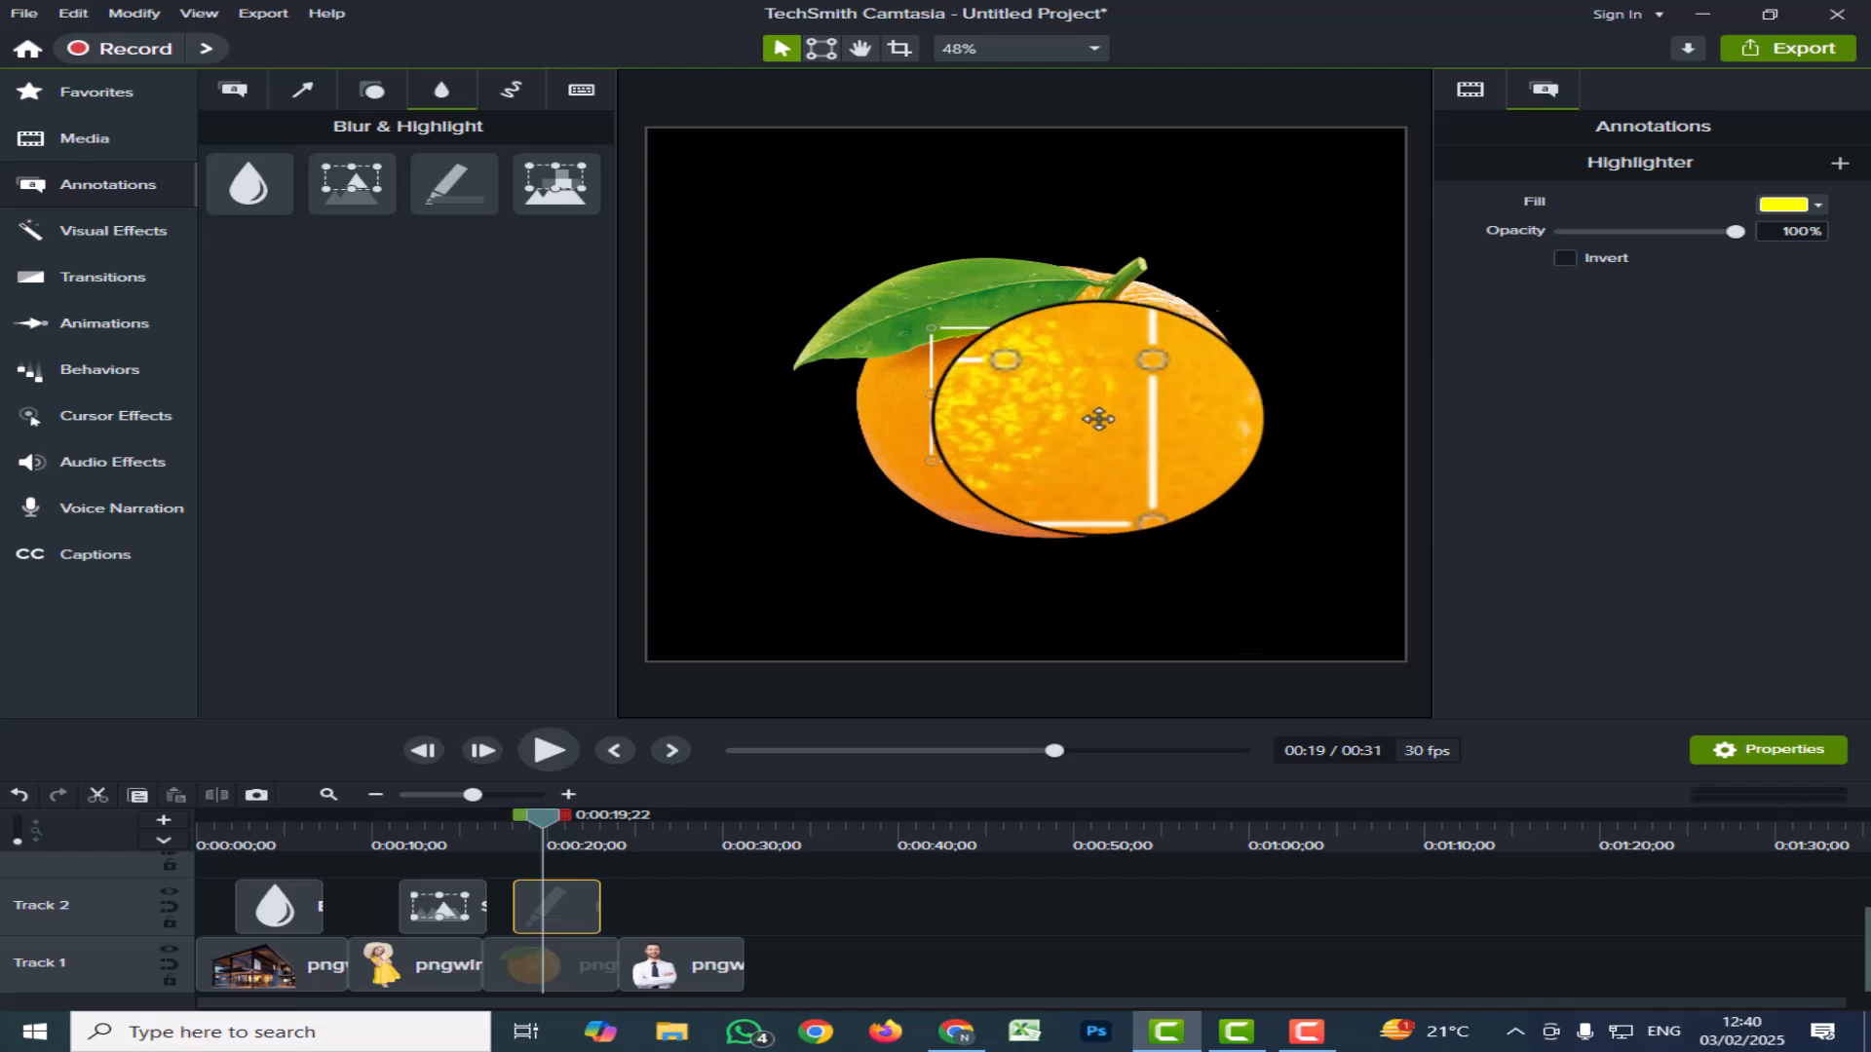
Step: Change the highlighter's fill to orange, #FF7E00
left_click(1785, 206)
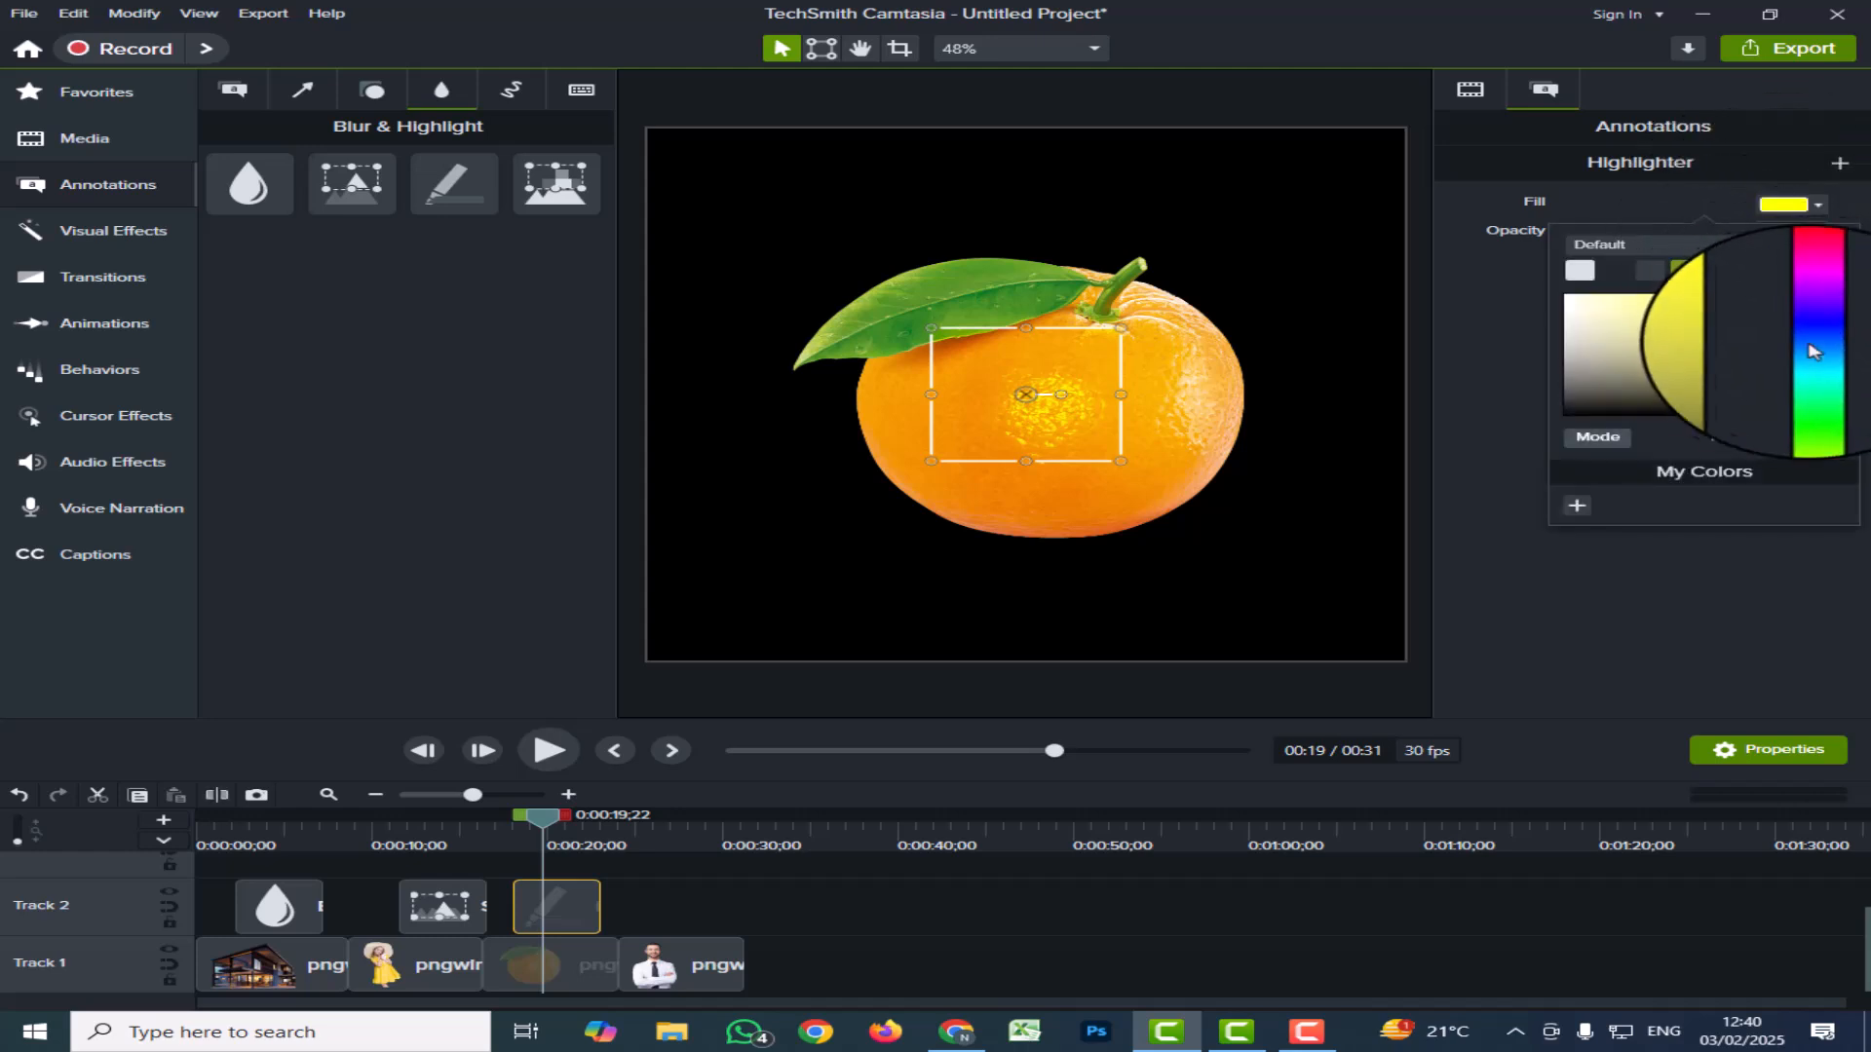
left_click(1813, 409)
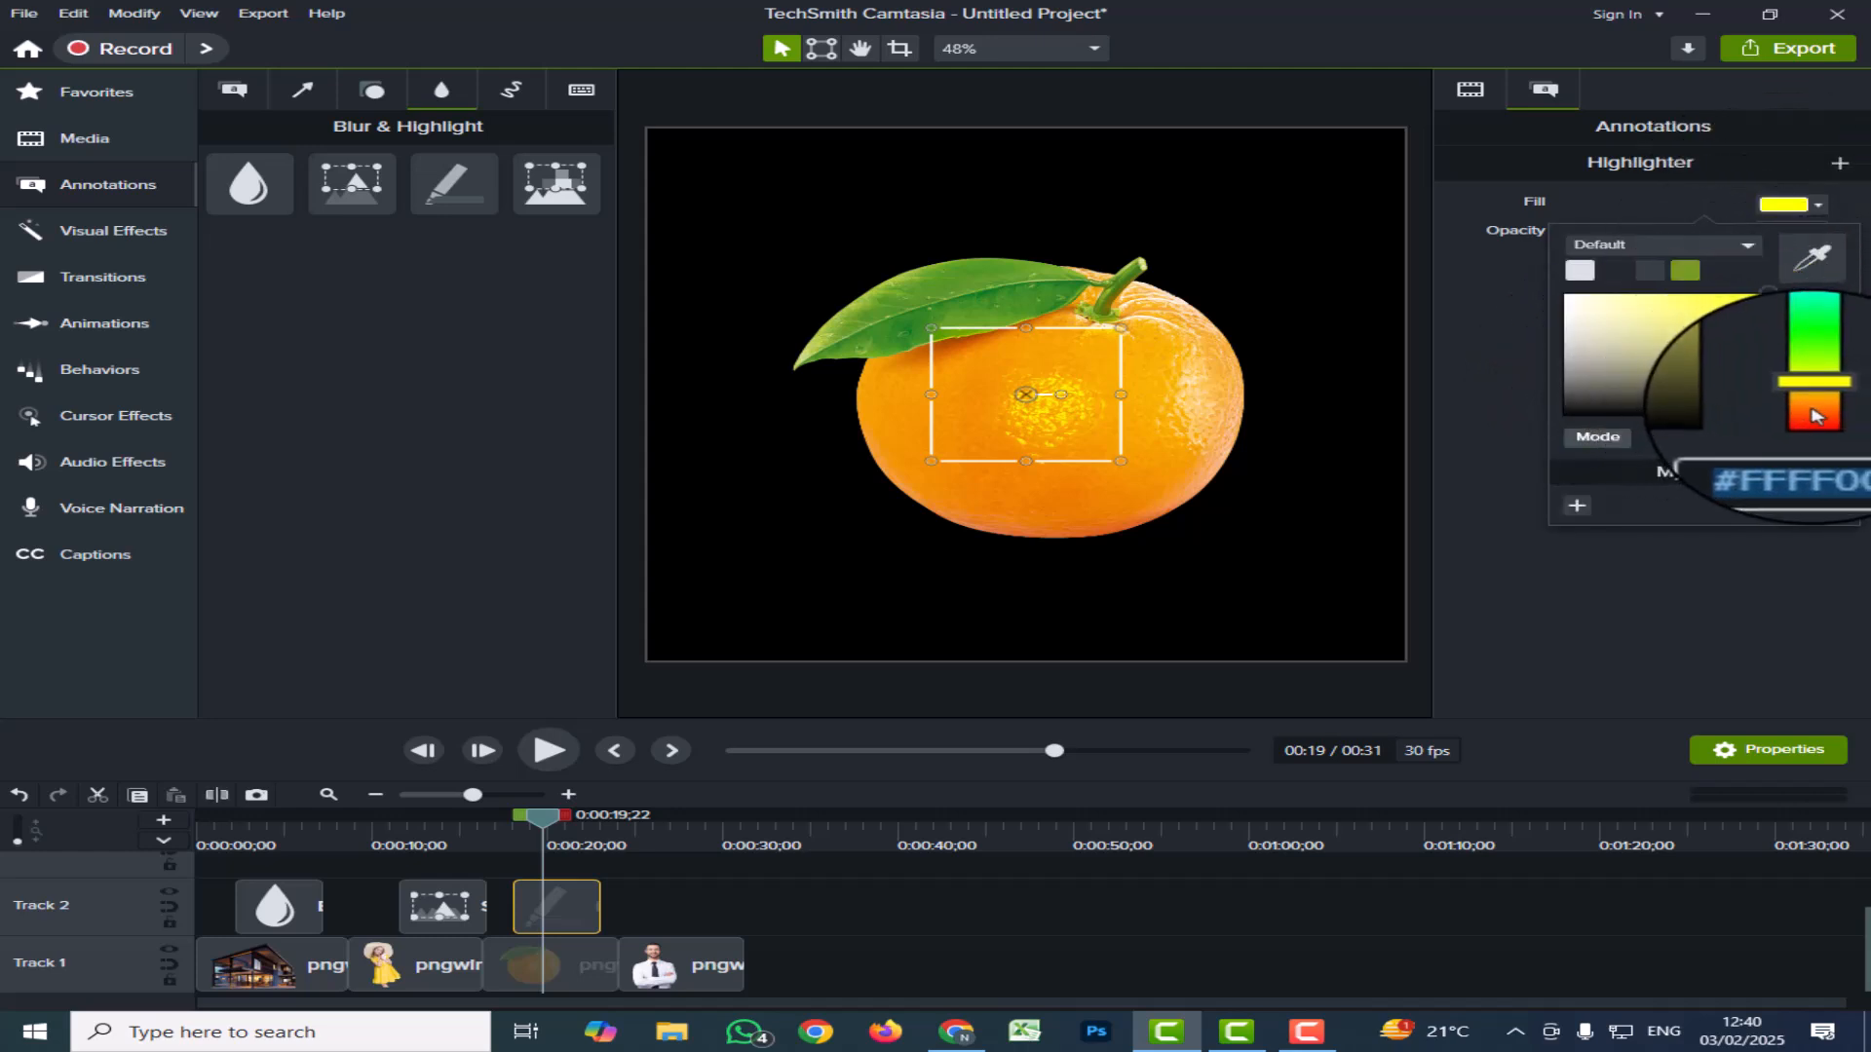
left_click(1320, 411)
left_click(1101, 421)
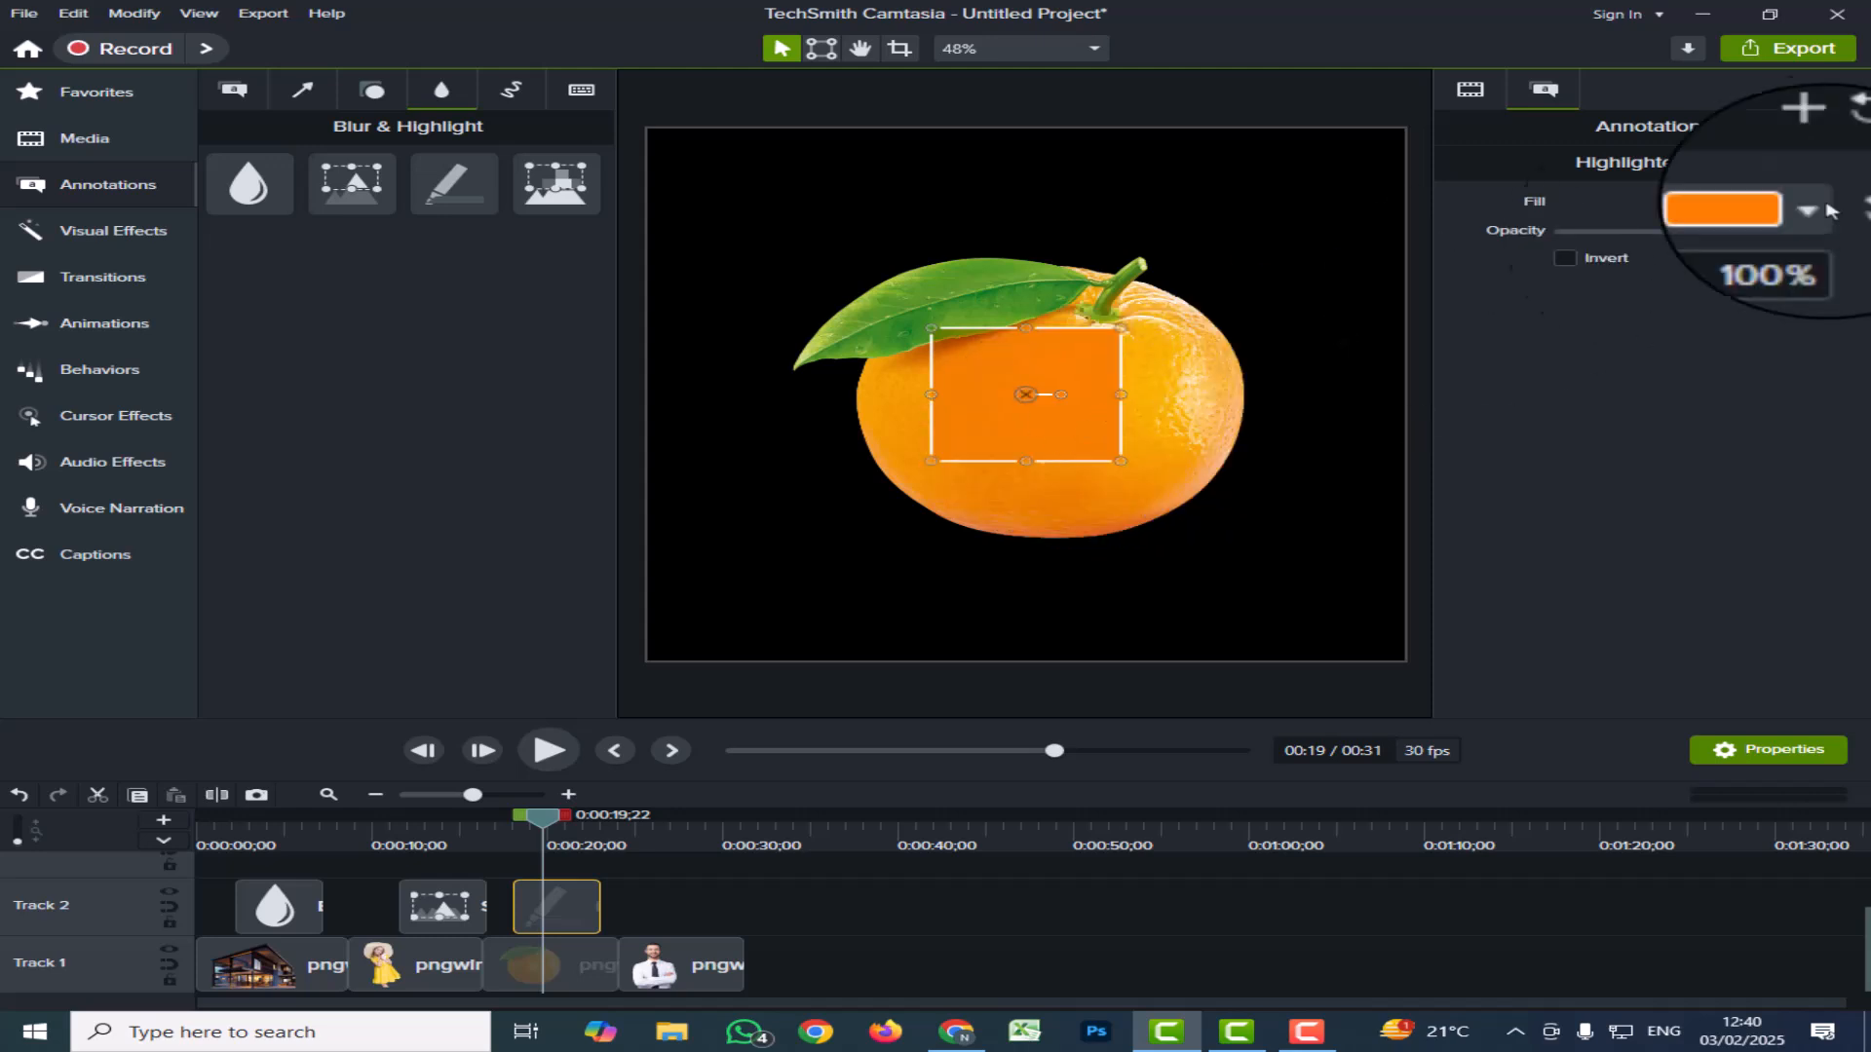
Step: Try blue #0000FF and red #FF0042 as the highlighter's fill and settle on a muted orange
left_click(1788, 204)
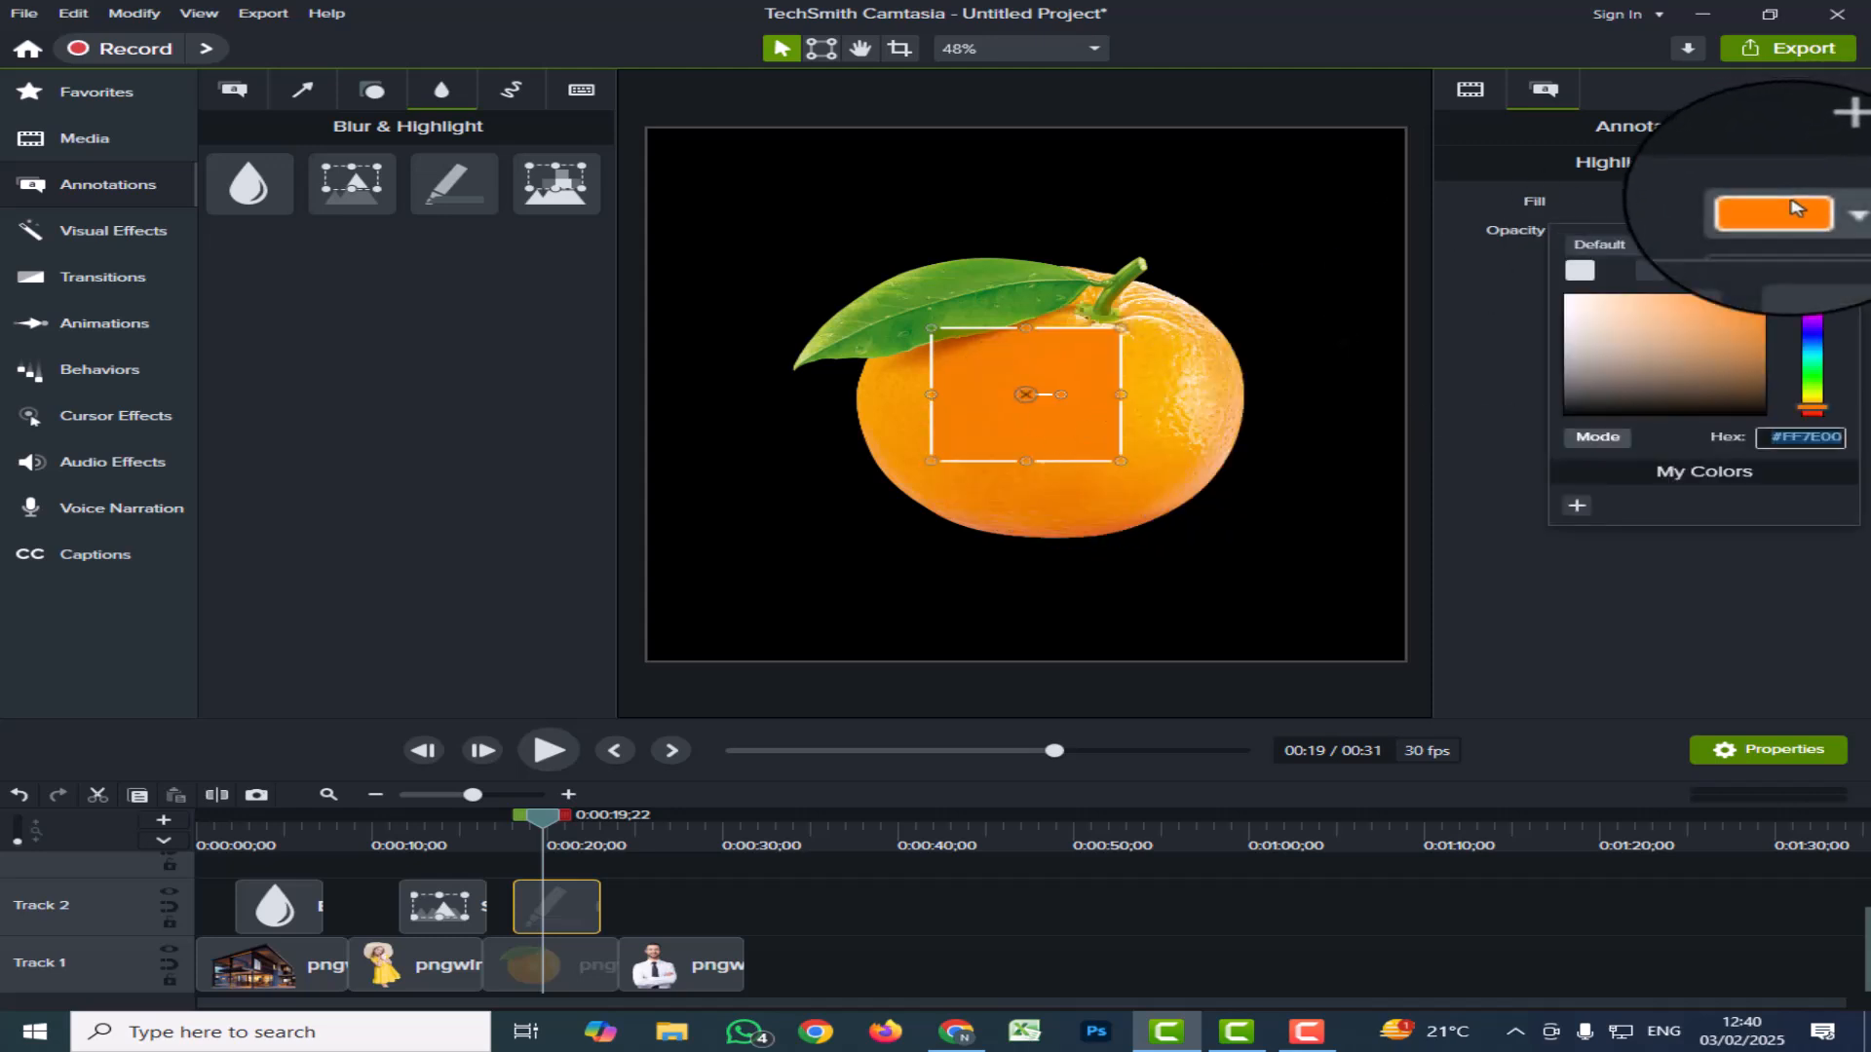
left_click(1817, 343)
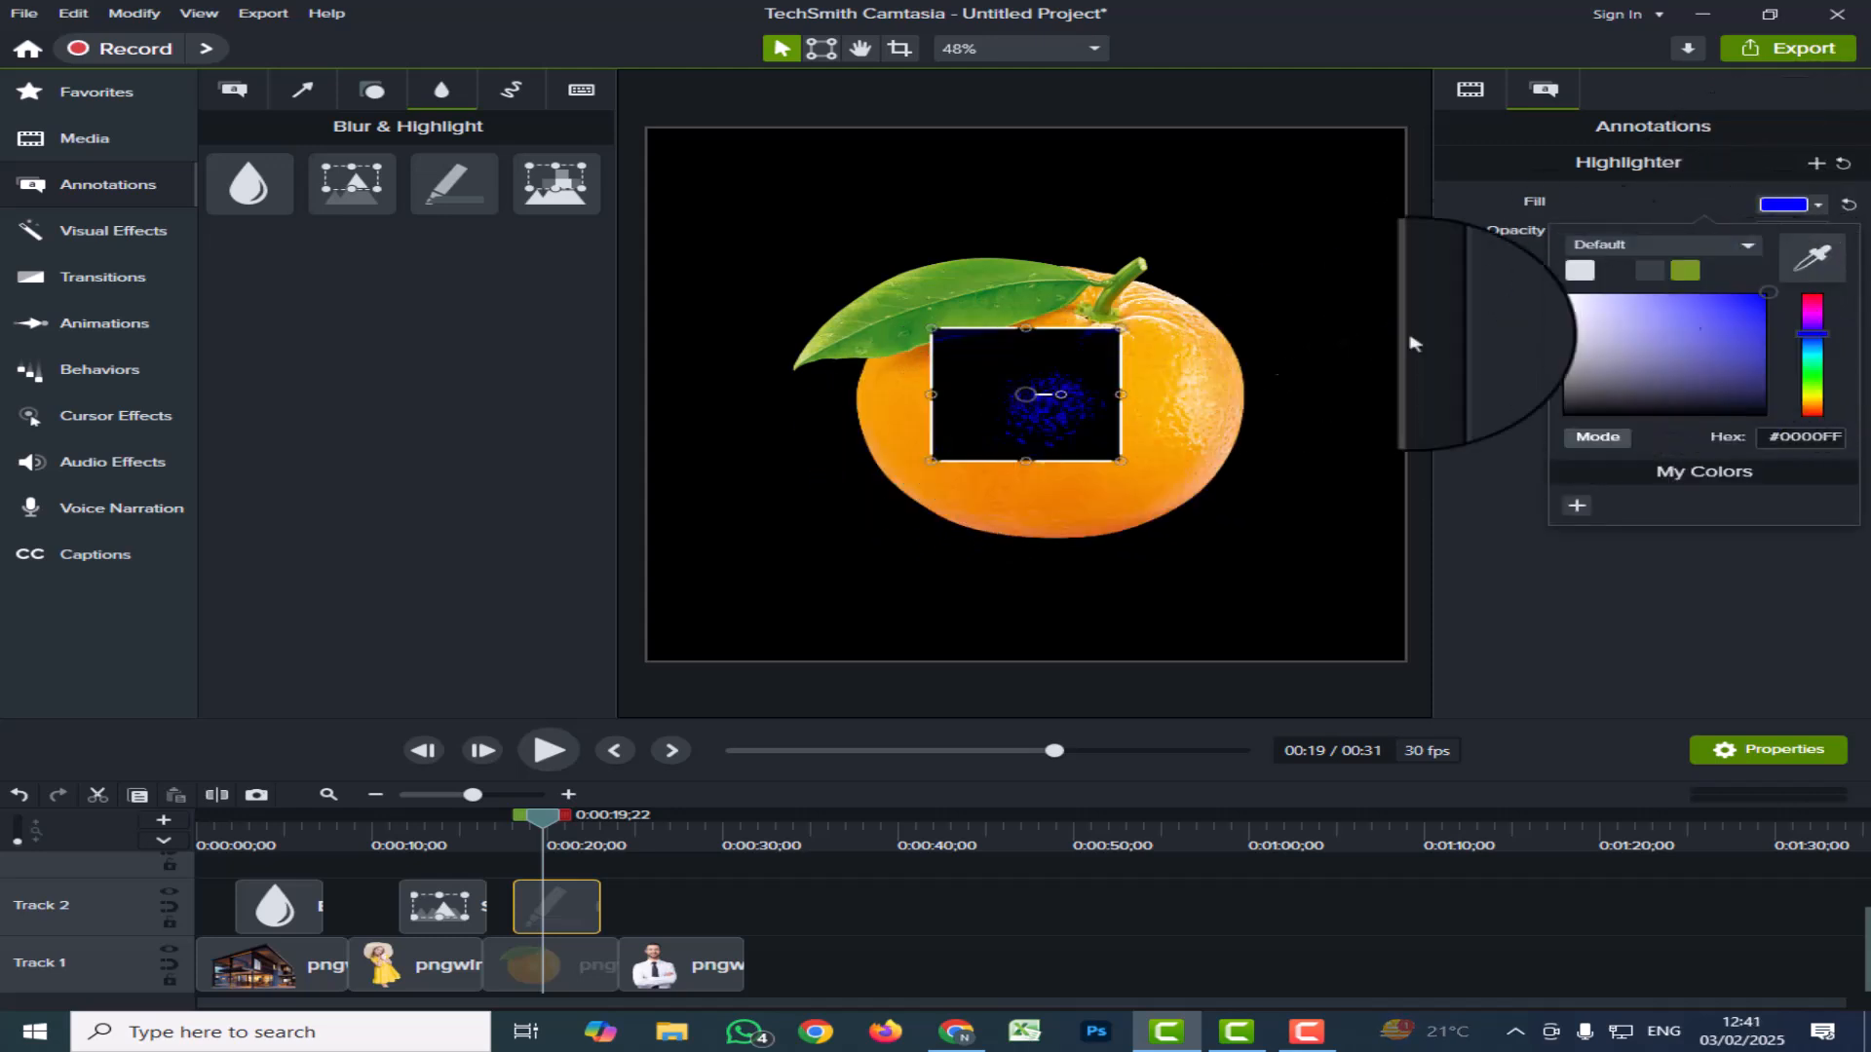
left_click(1816, 308)
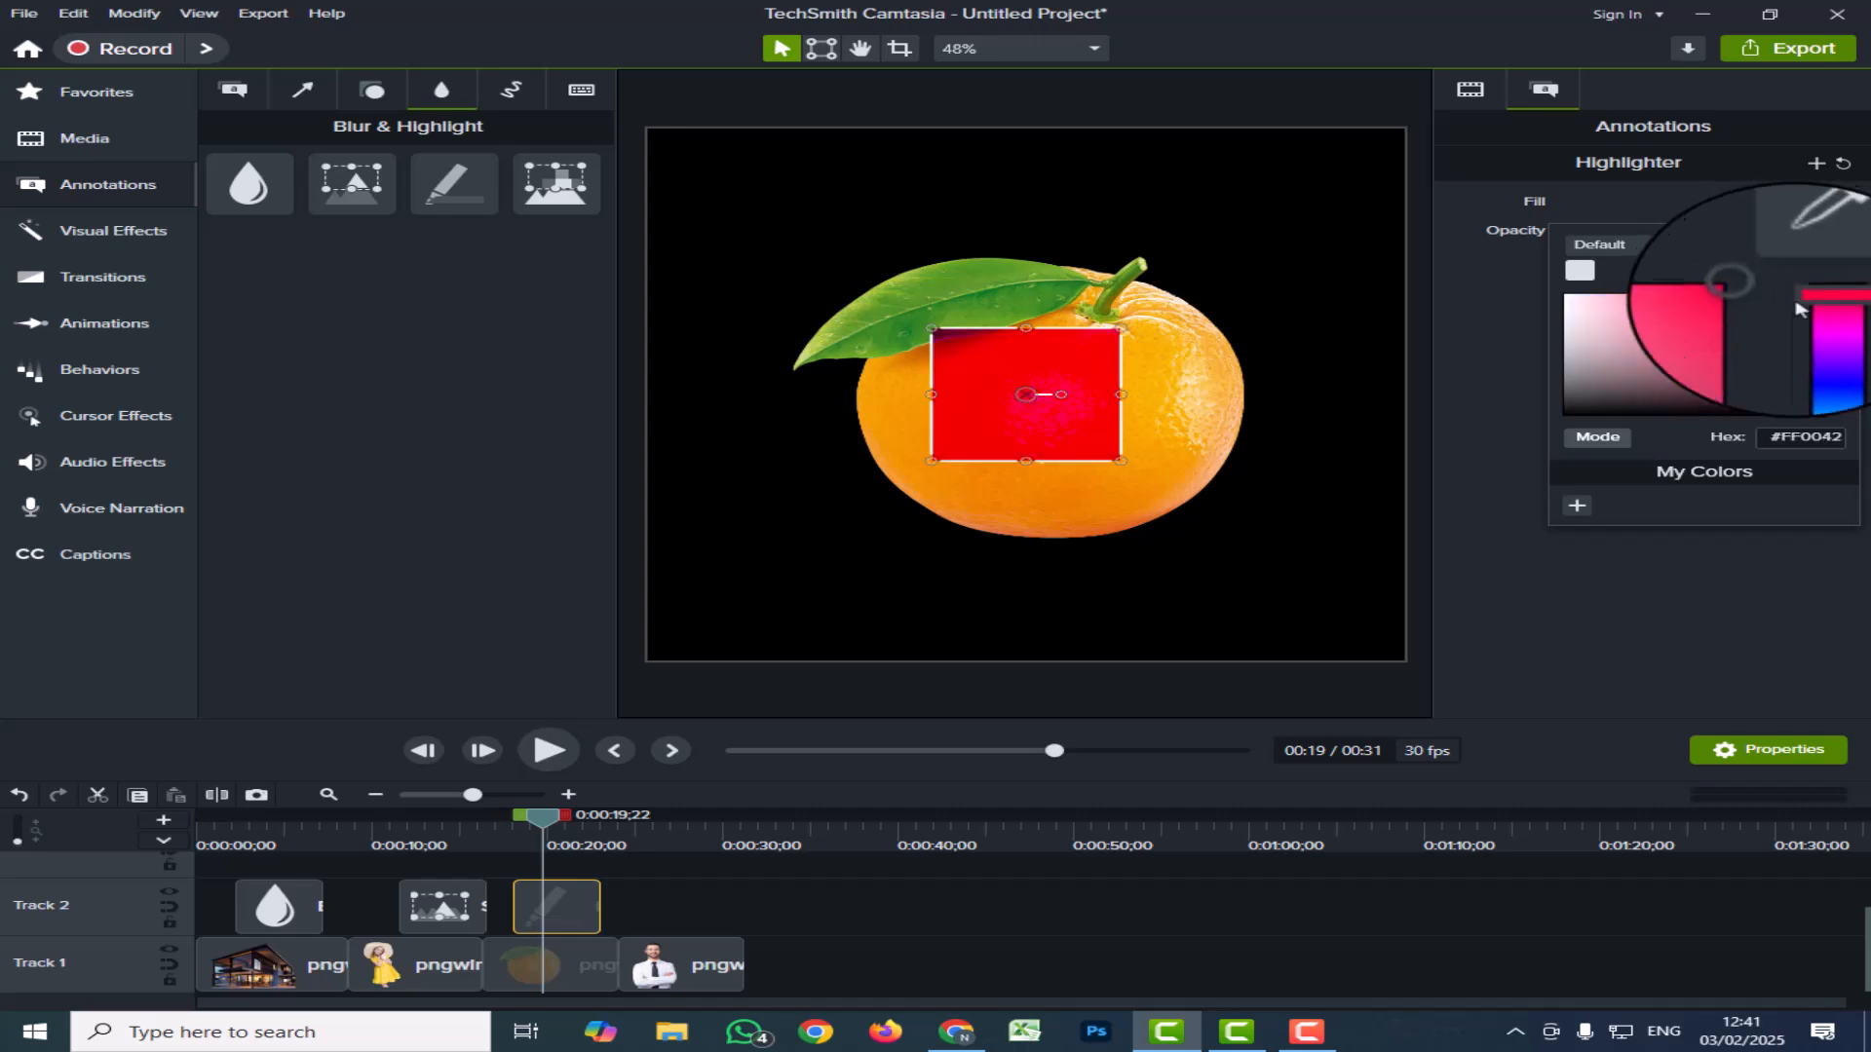
left_click(1735, 321)
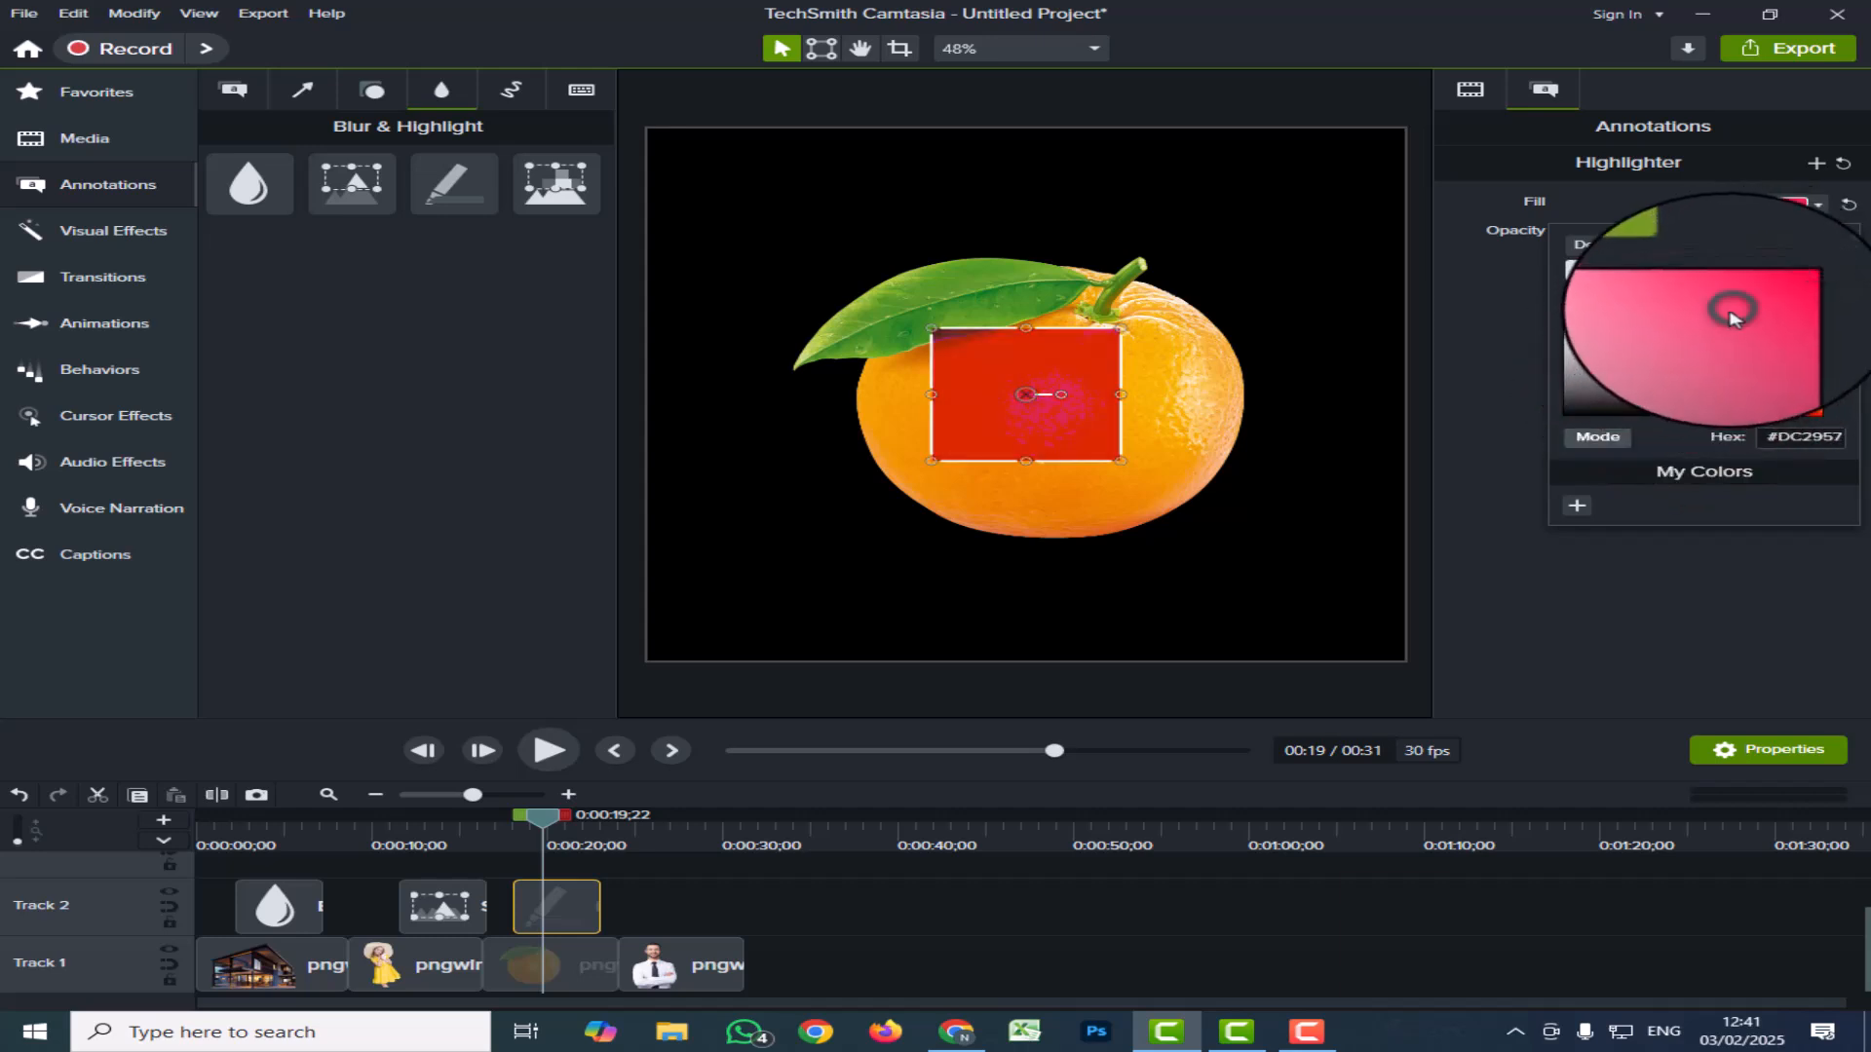
left_click(1810, 413)
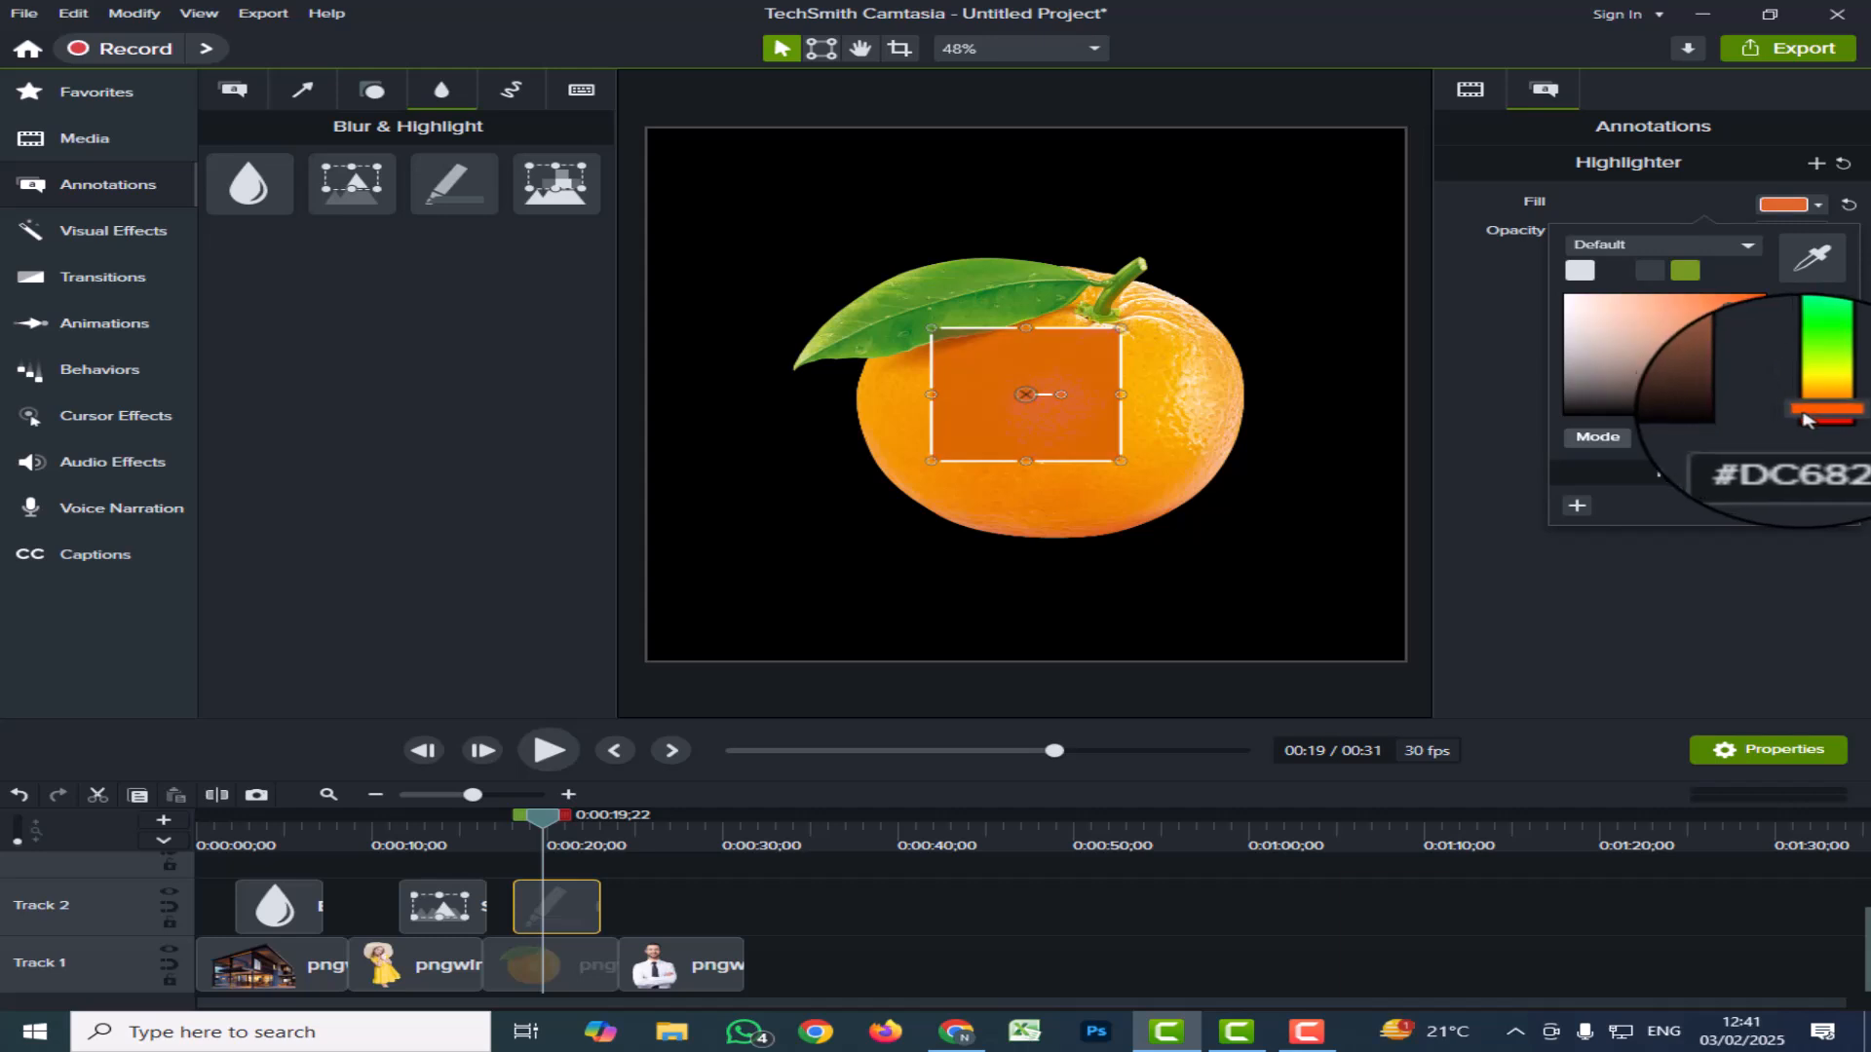
left_click(1480, 414)
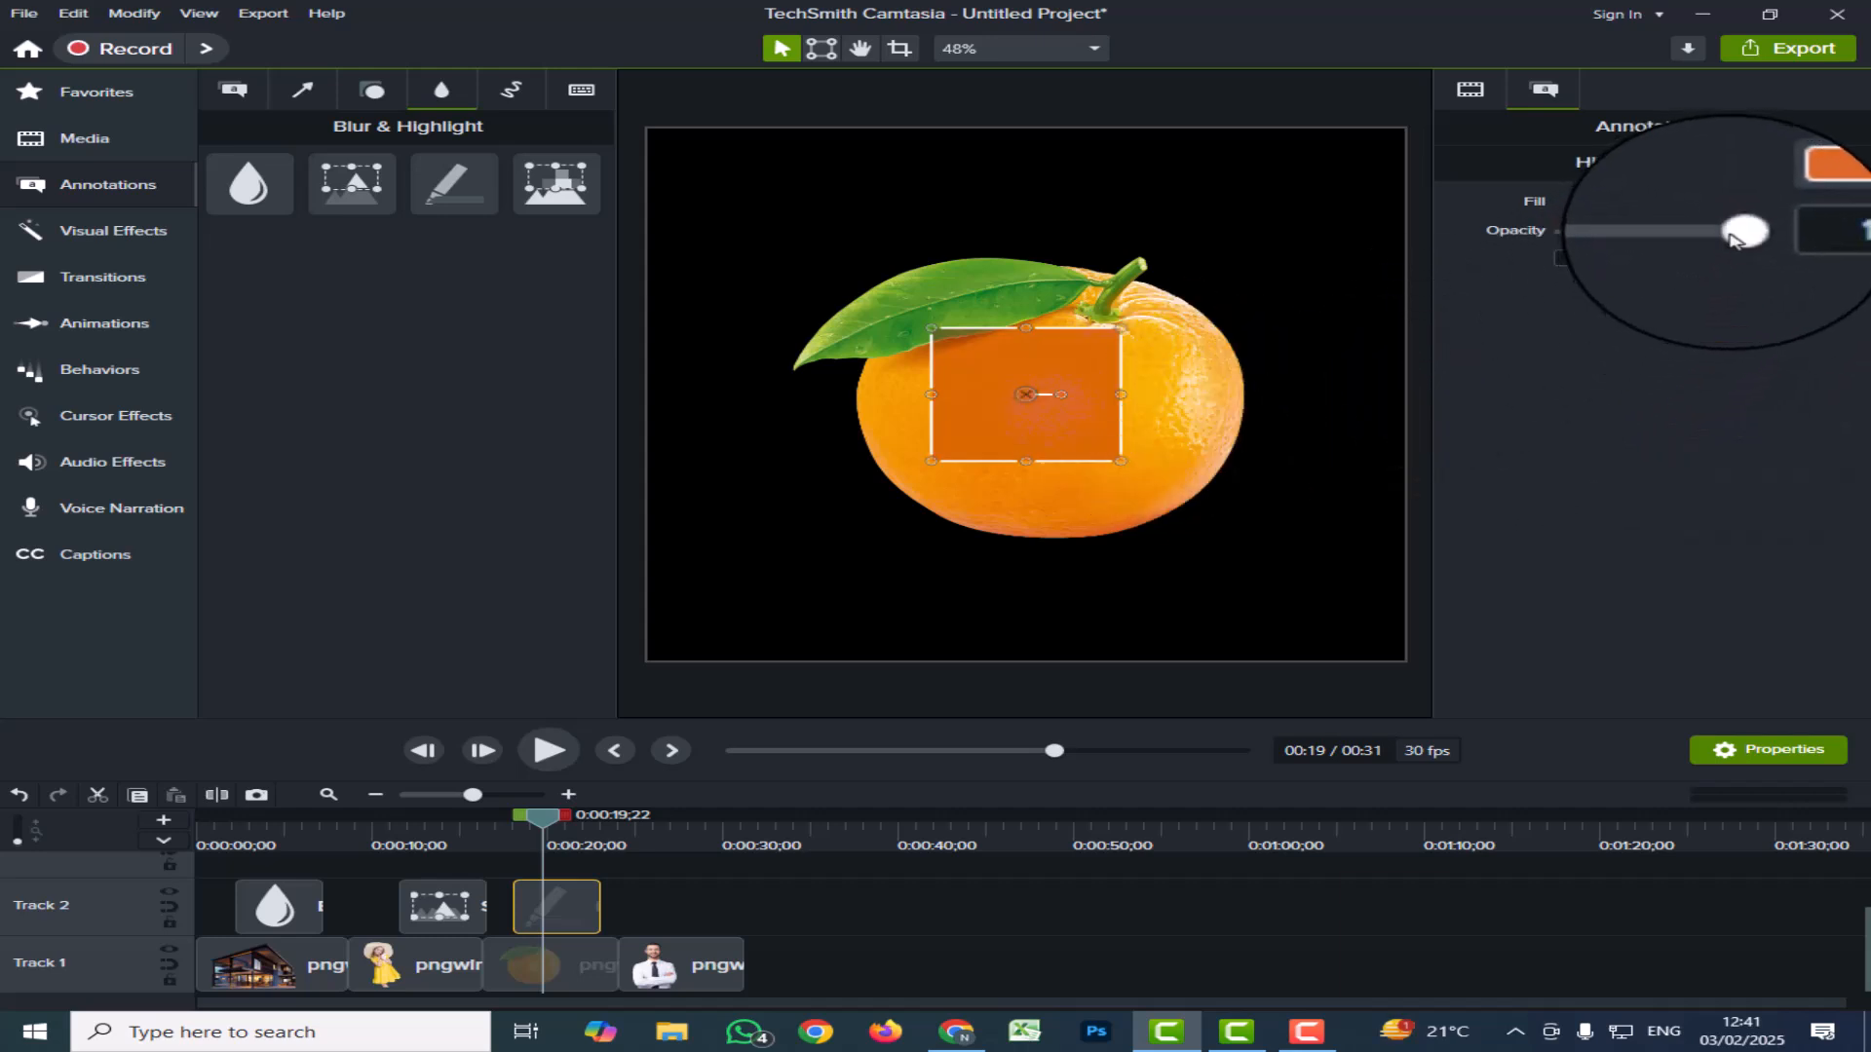
Step: Set the highlighter's opacity to 97% and invert it so the area around the frame is coloured
mouse_move(1732, 236)
left_mouse_down()
mouse_move(1585, 245)
mouse_move(1731, 263)
left_mouse_up()
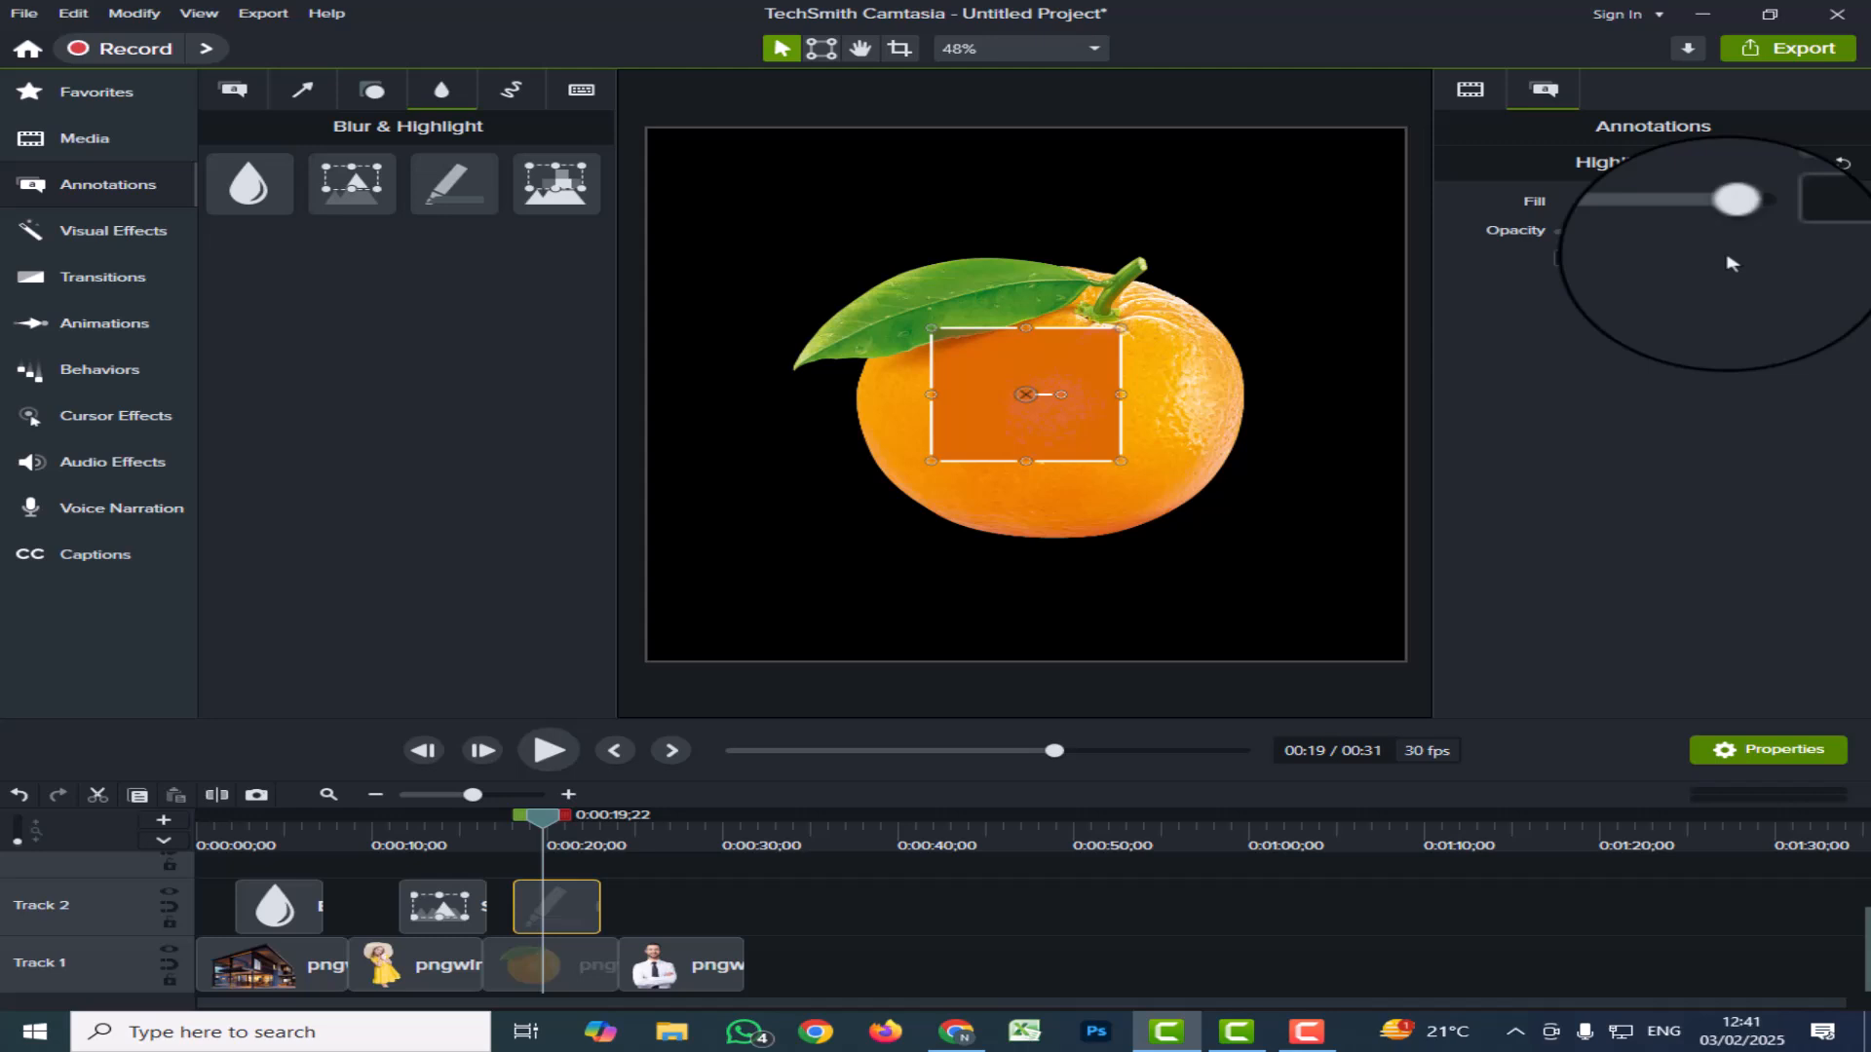
left_click(1564, 260)
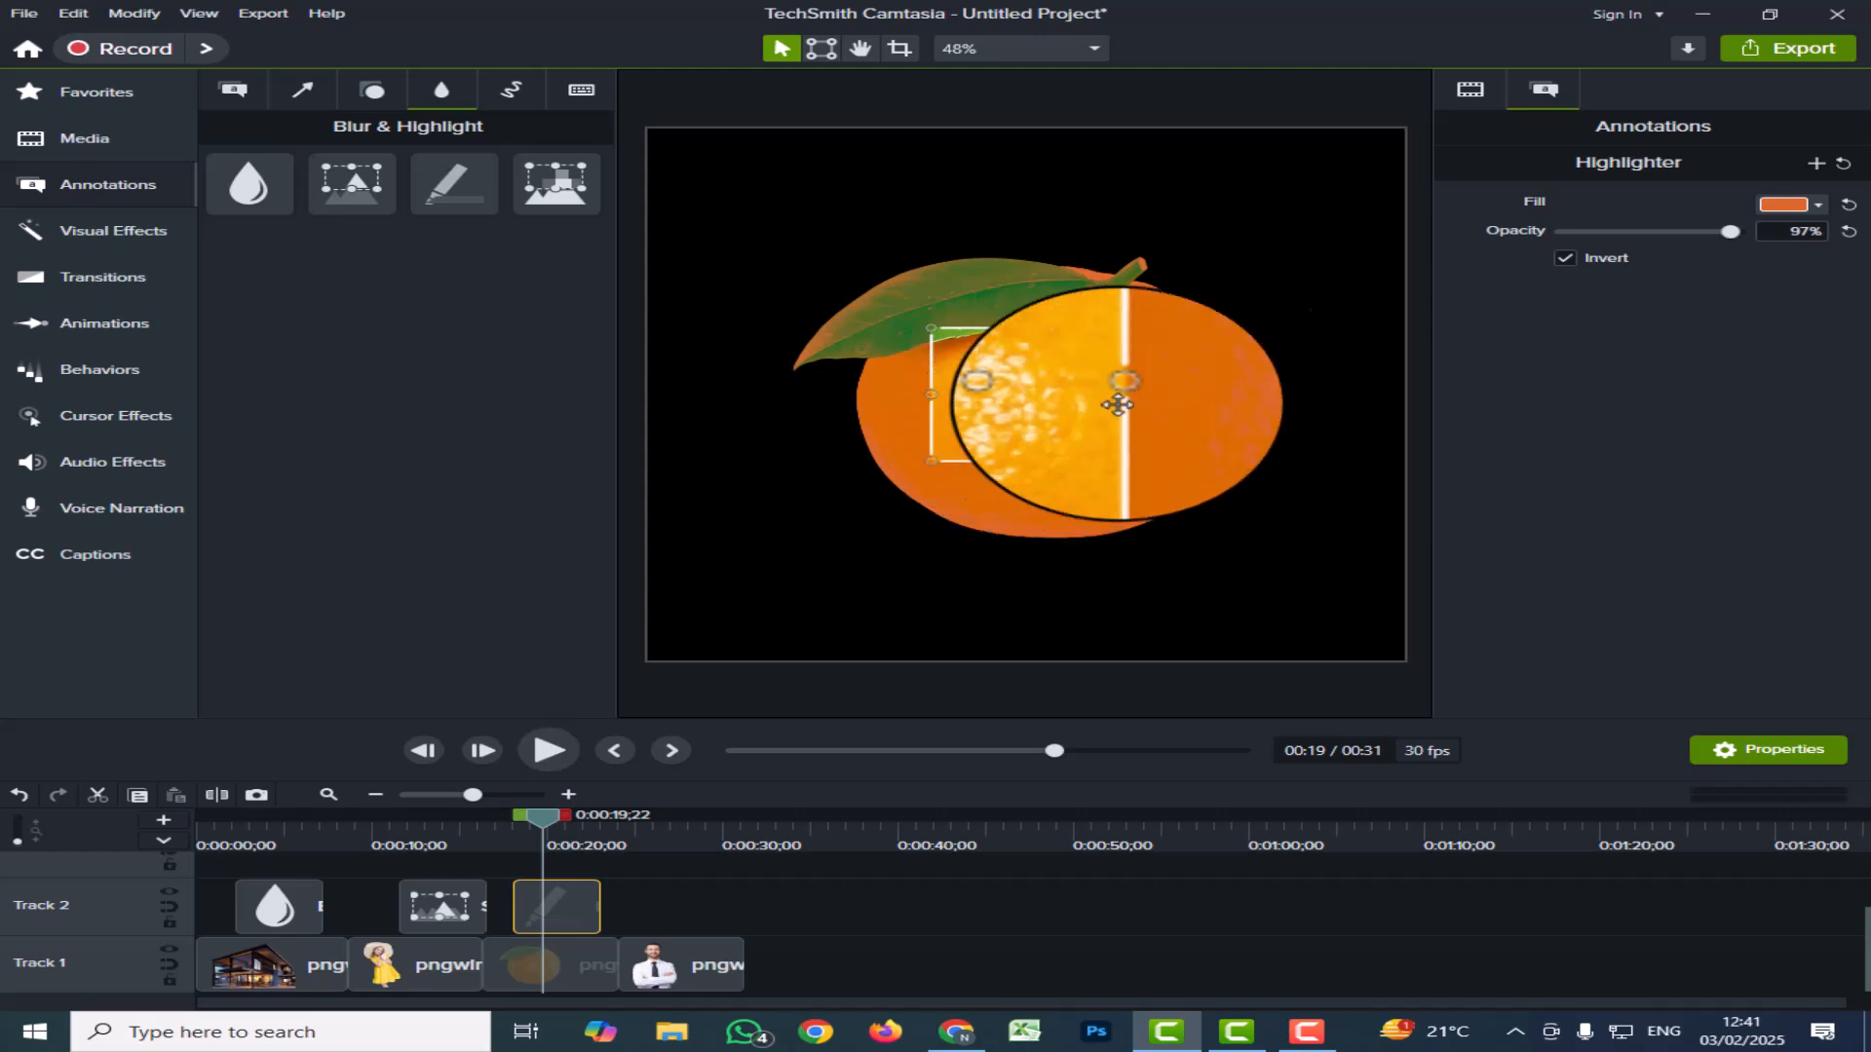
Step: Turn off the highlighter's inversion so only the area inside the frame is coloured
left_click(1564, 258)
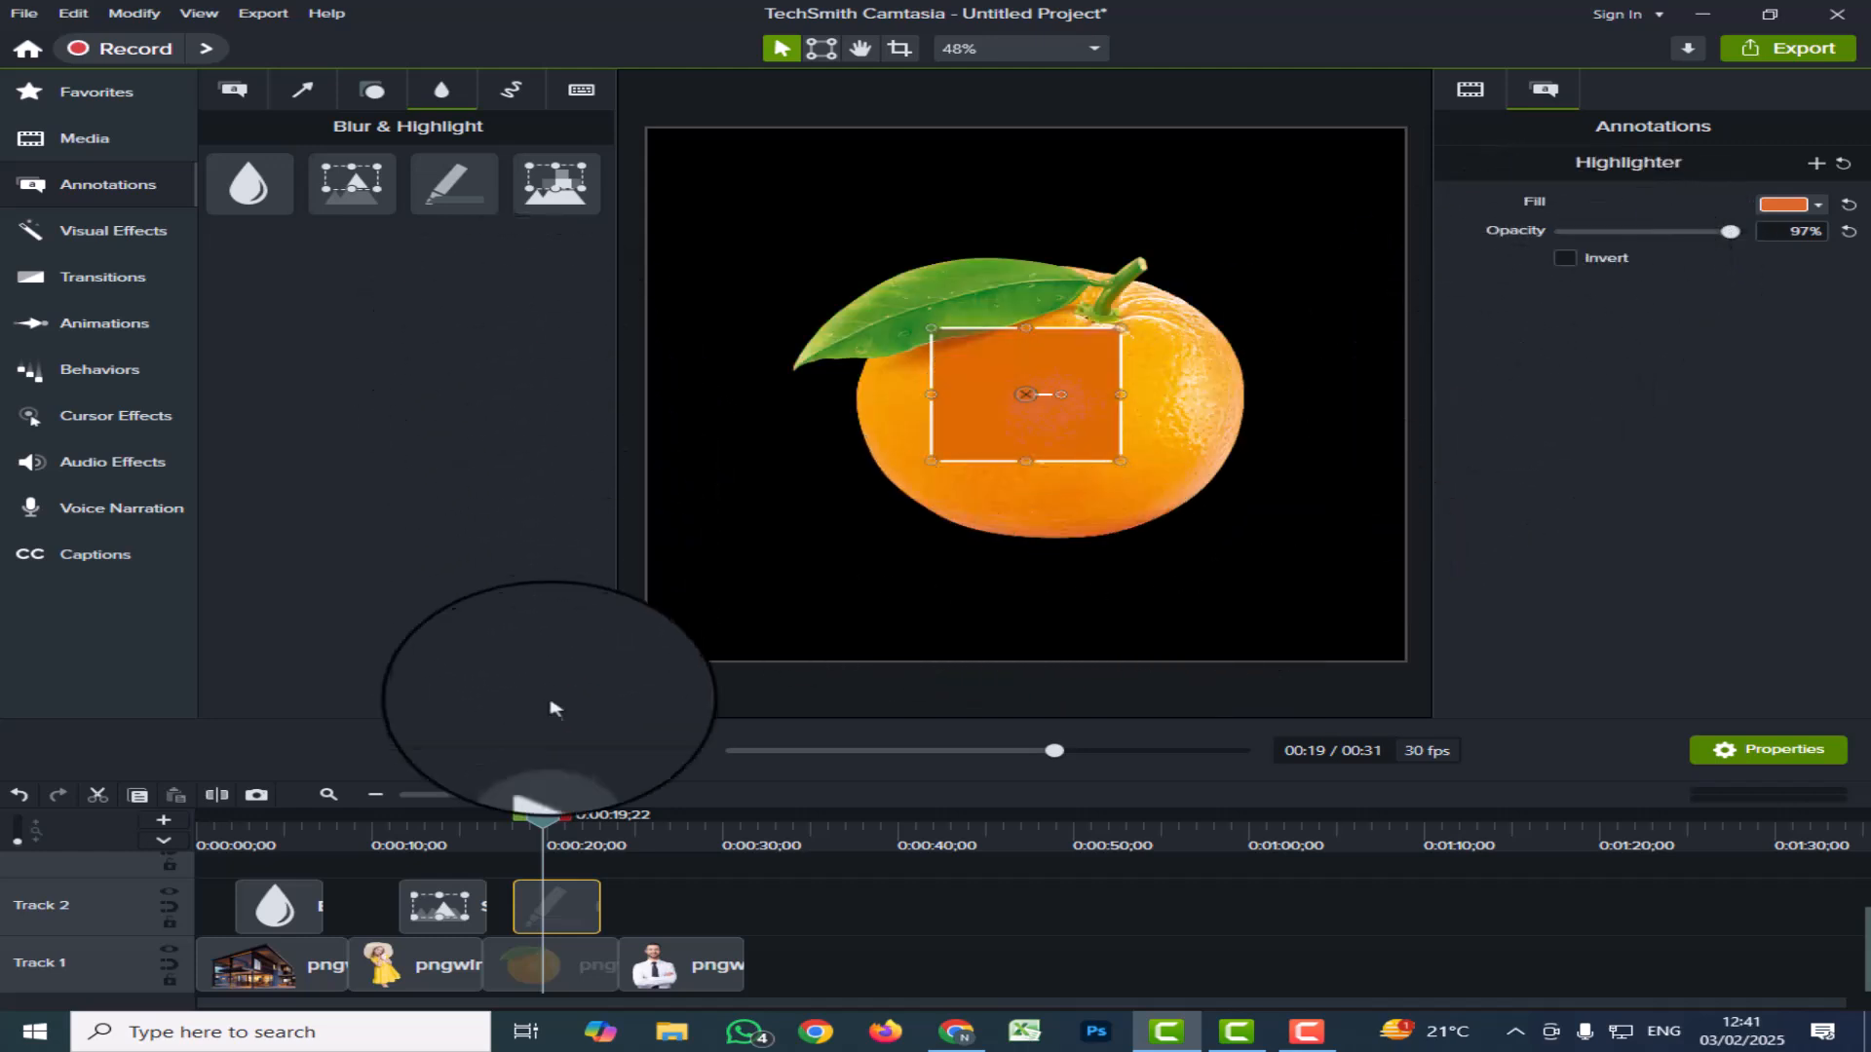
Step: Add a Pixelate annotation over the man's face, starting at 0:00:27;29 on Track 2
left_click_drag(526, 813, 682, 814)
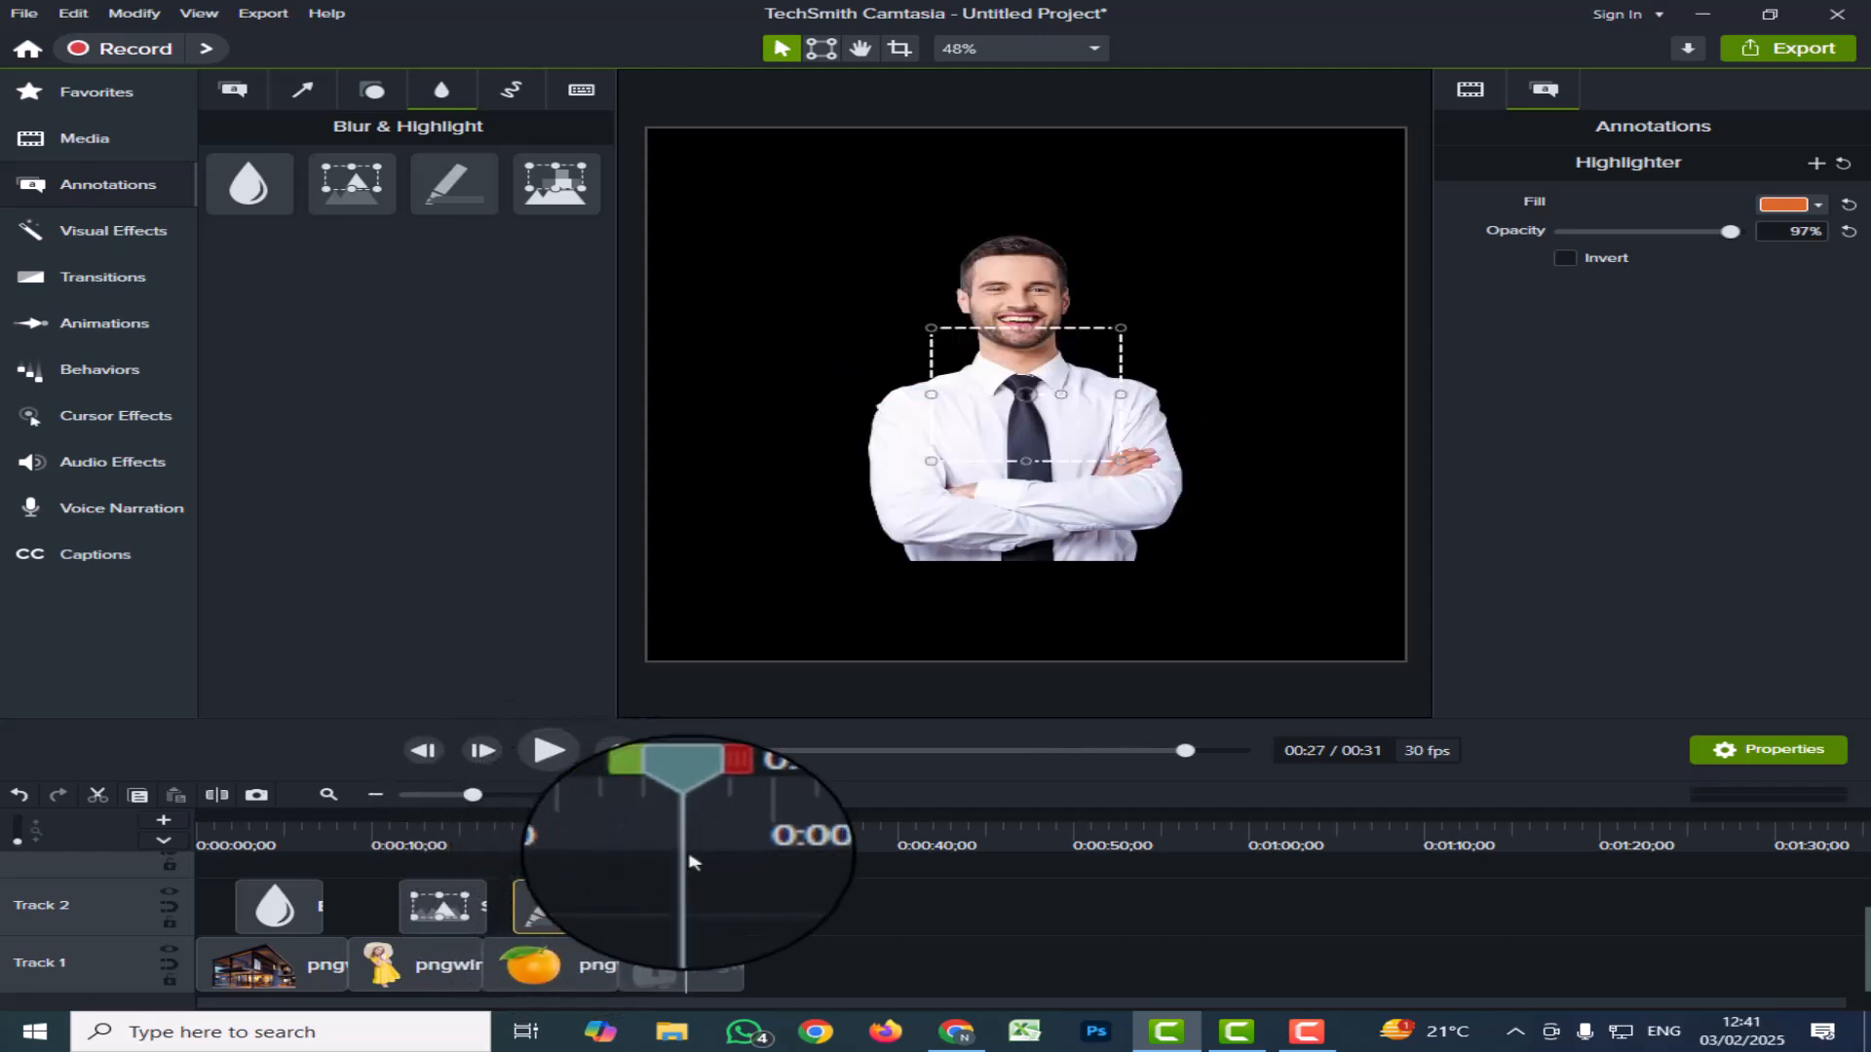
left_click(815, 509)
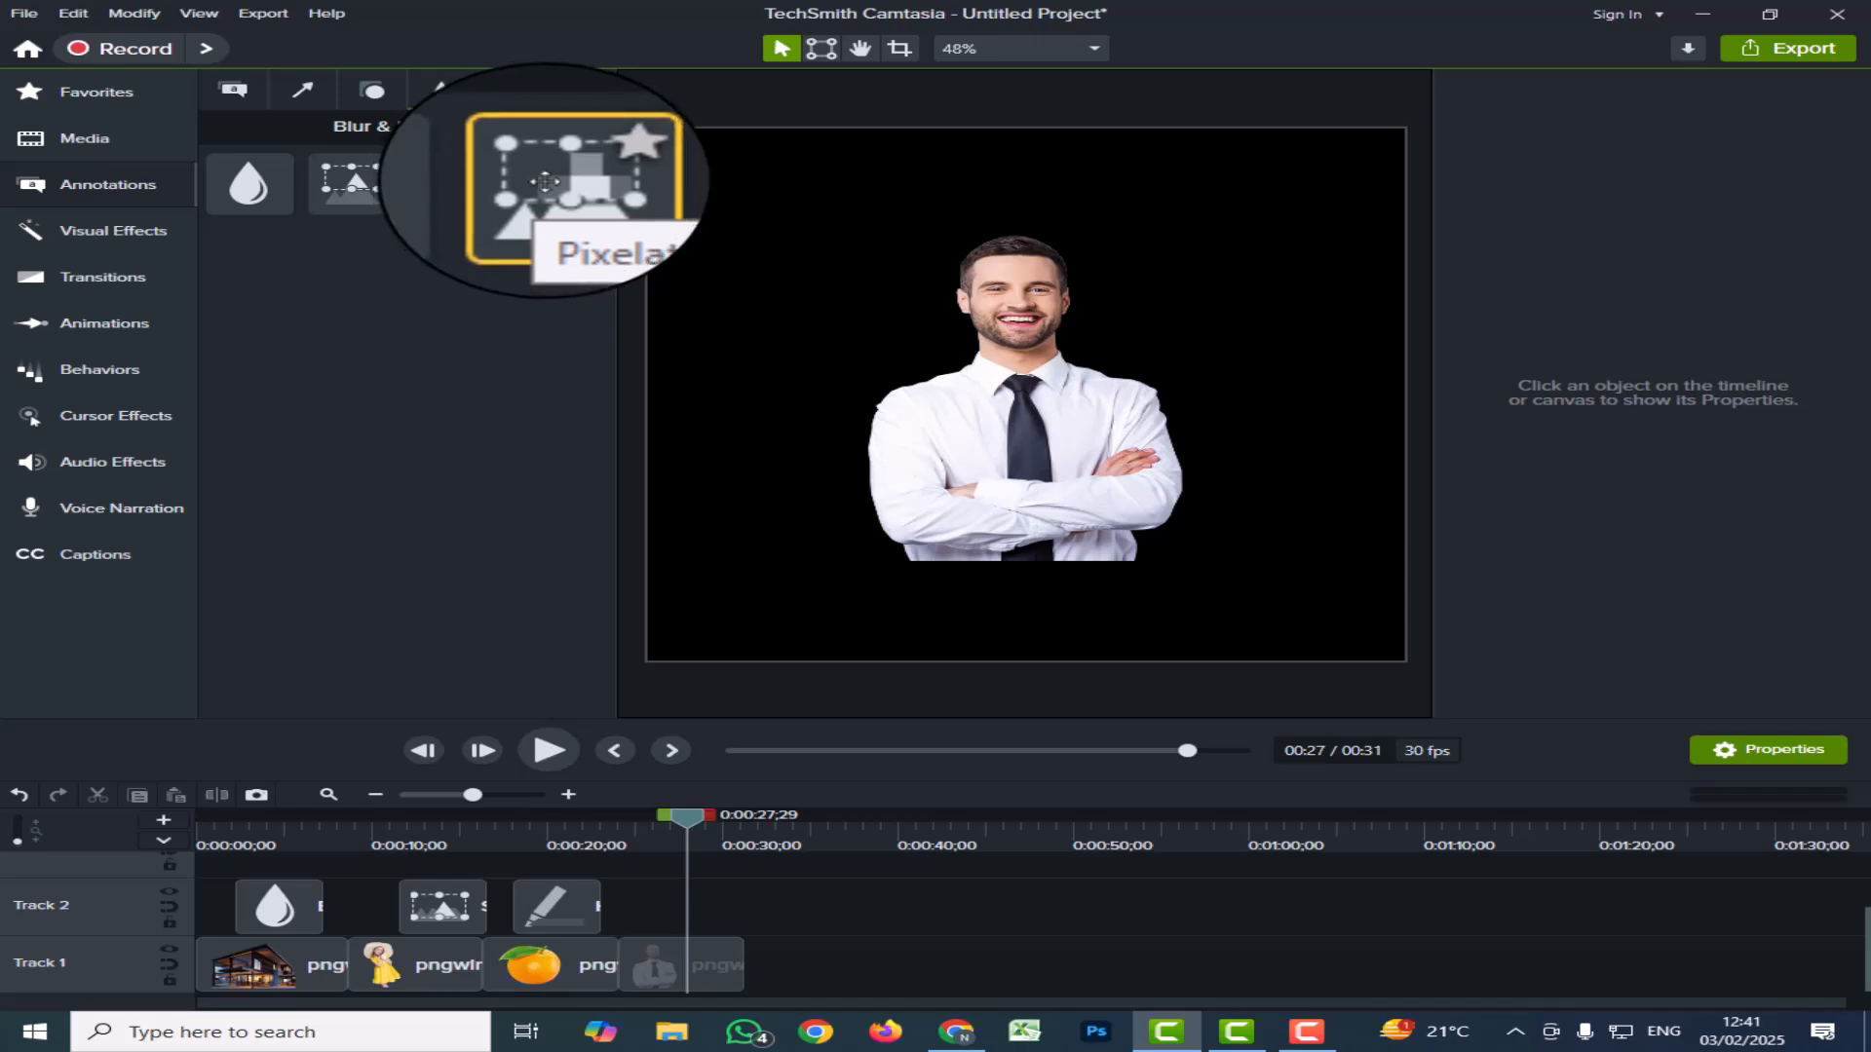
mouse_move(544, 181)
left_mouse_down()
mouse_move(719, 263)
mouse_move(994, 276)
left_mouse_up()
left_click(1222, 294)
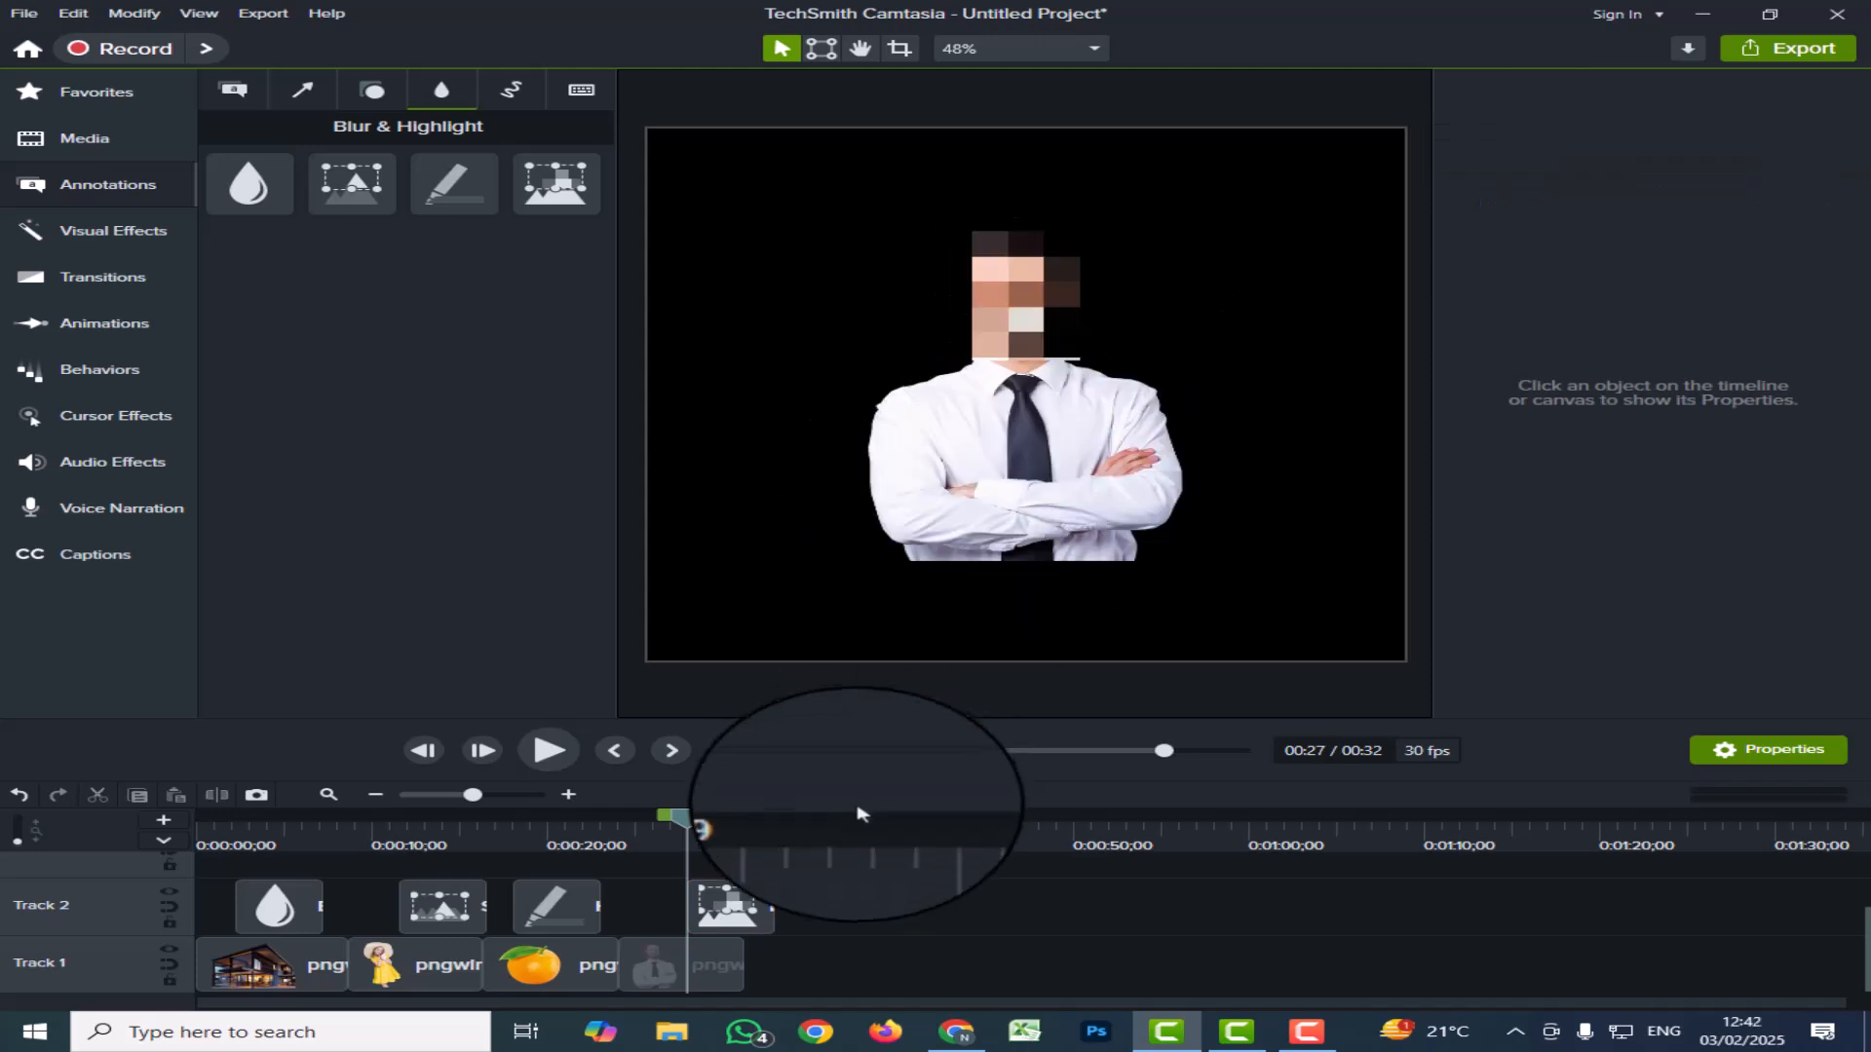
Step: Try a pixelation intensity of 8.5 on the man's face and settle on a value slightly below 50
left_click(756, 884)
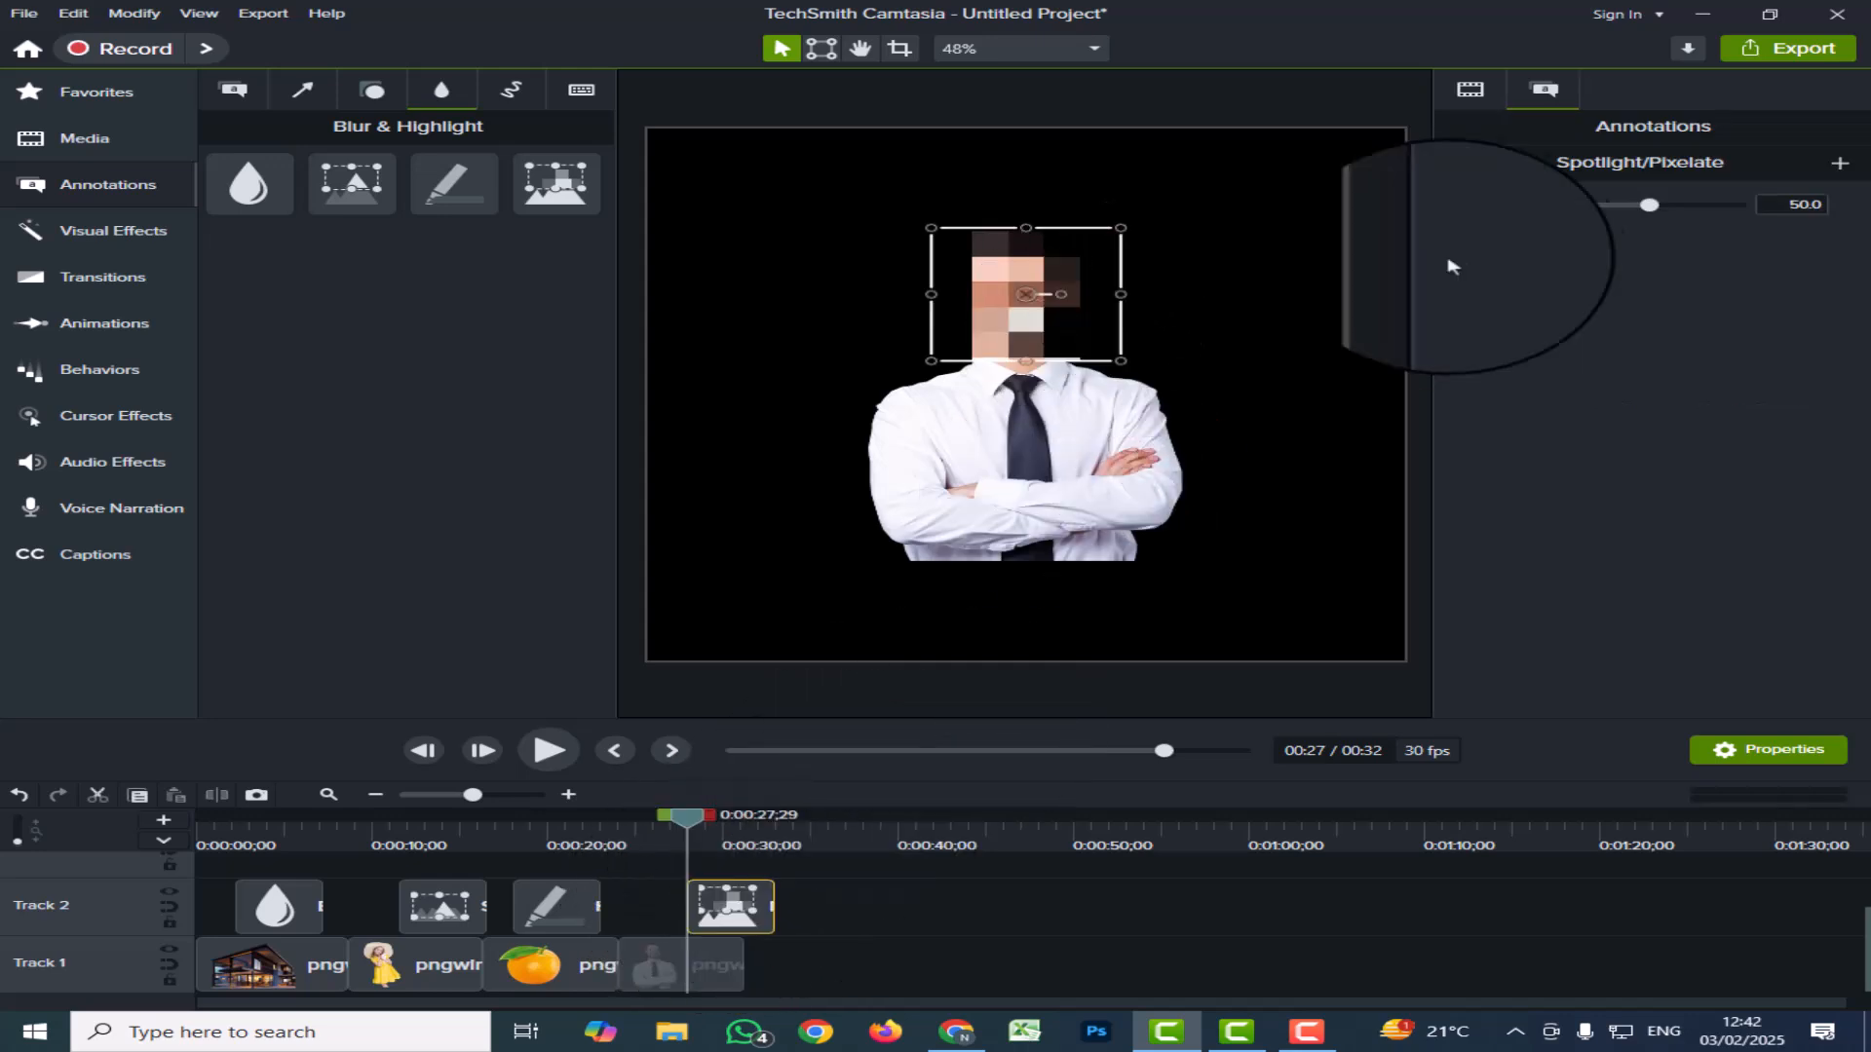
left_click_drag(1649, 213, 1581, 222)
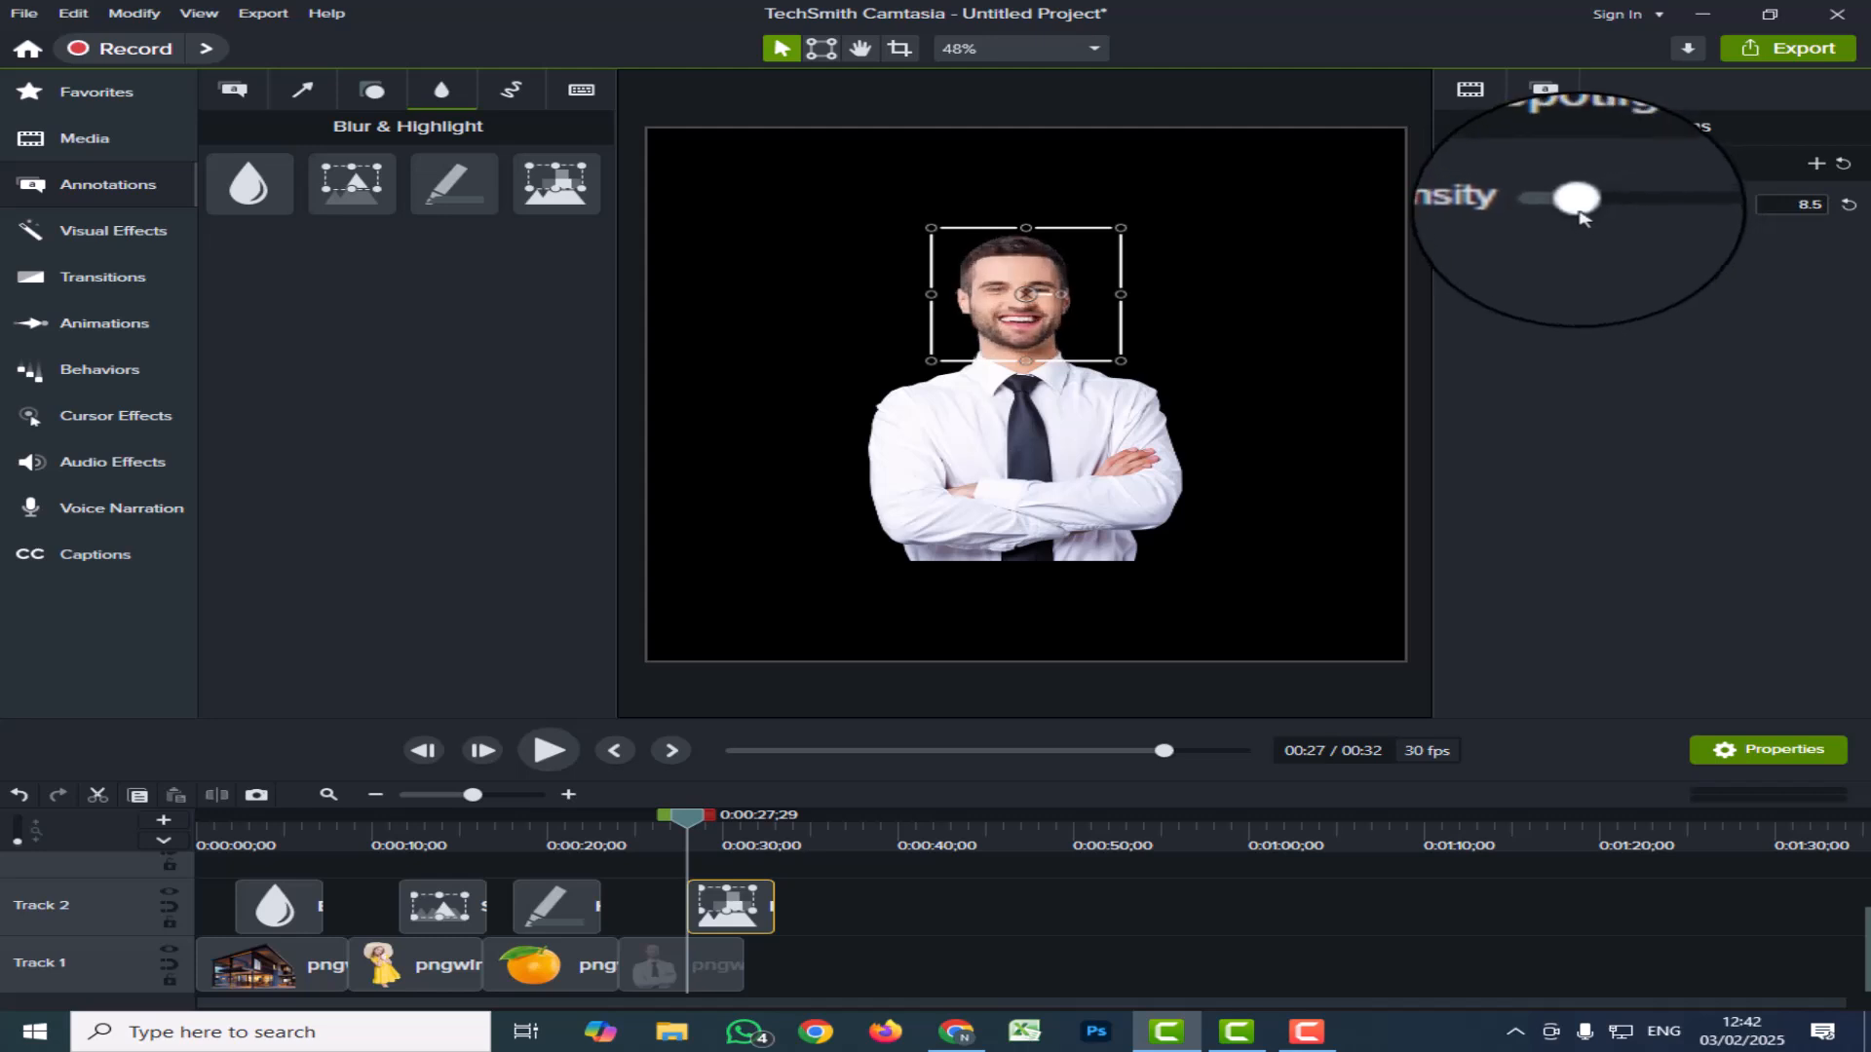
left_click_drag(1586, 219, 1647, 229)
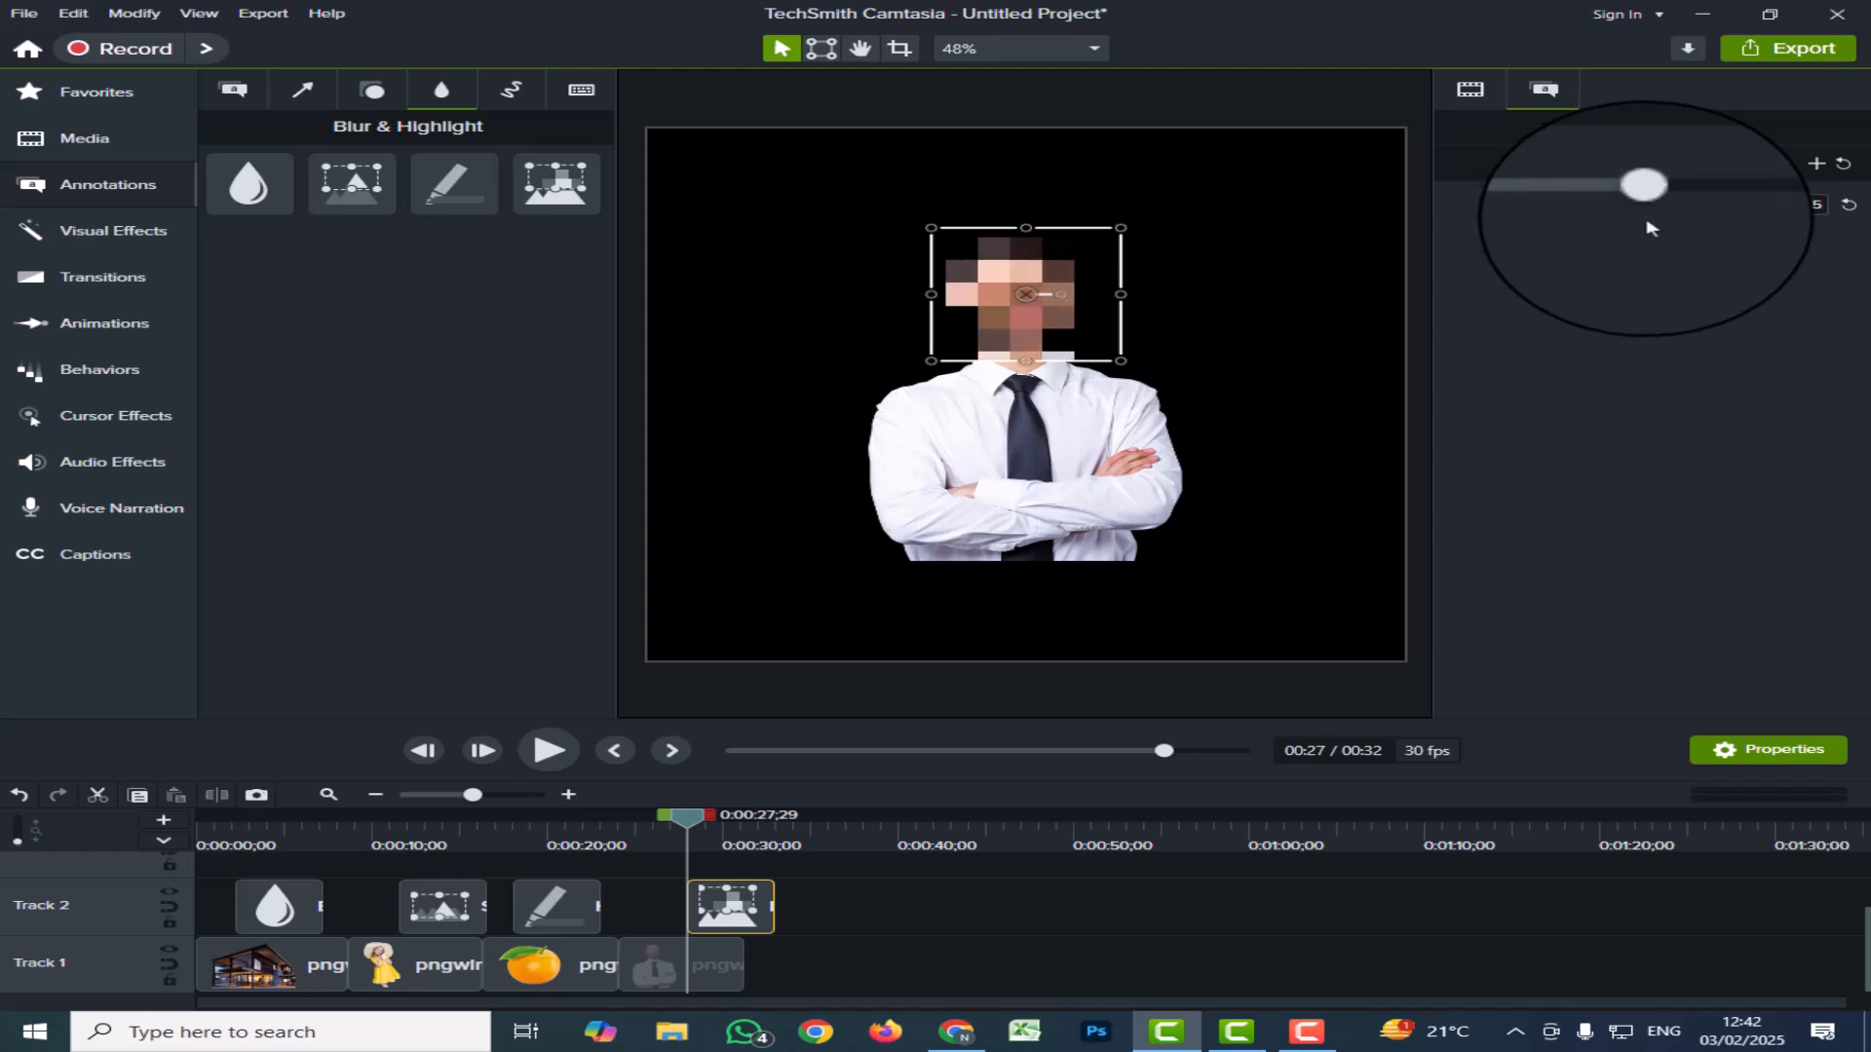
left_click(1258, 376)
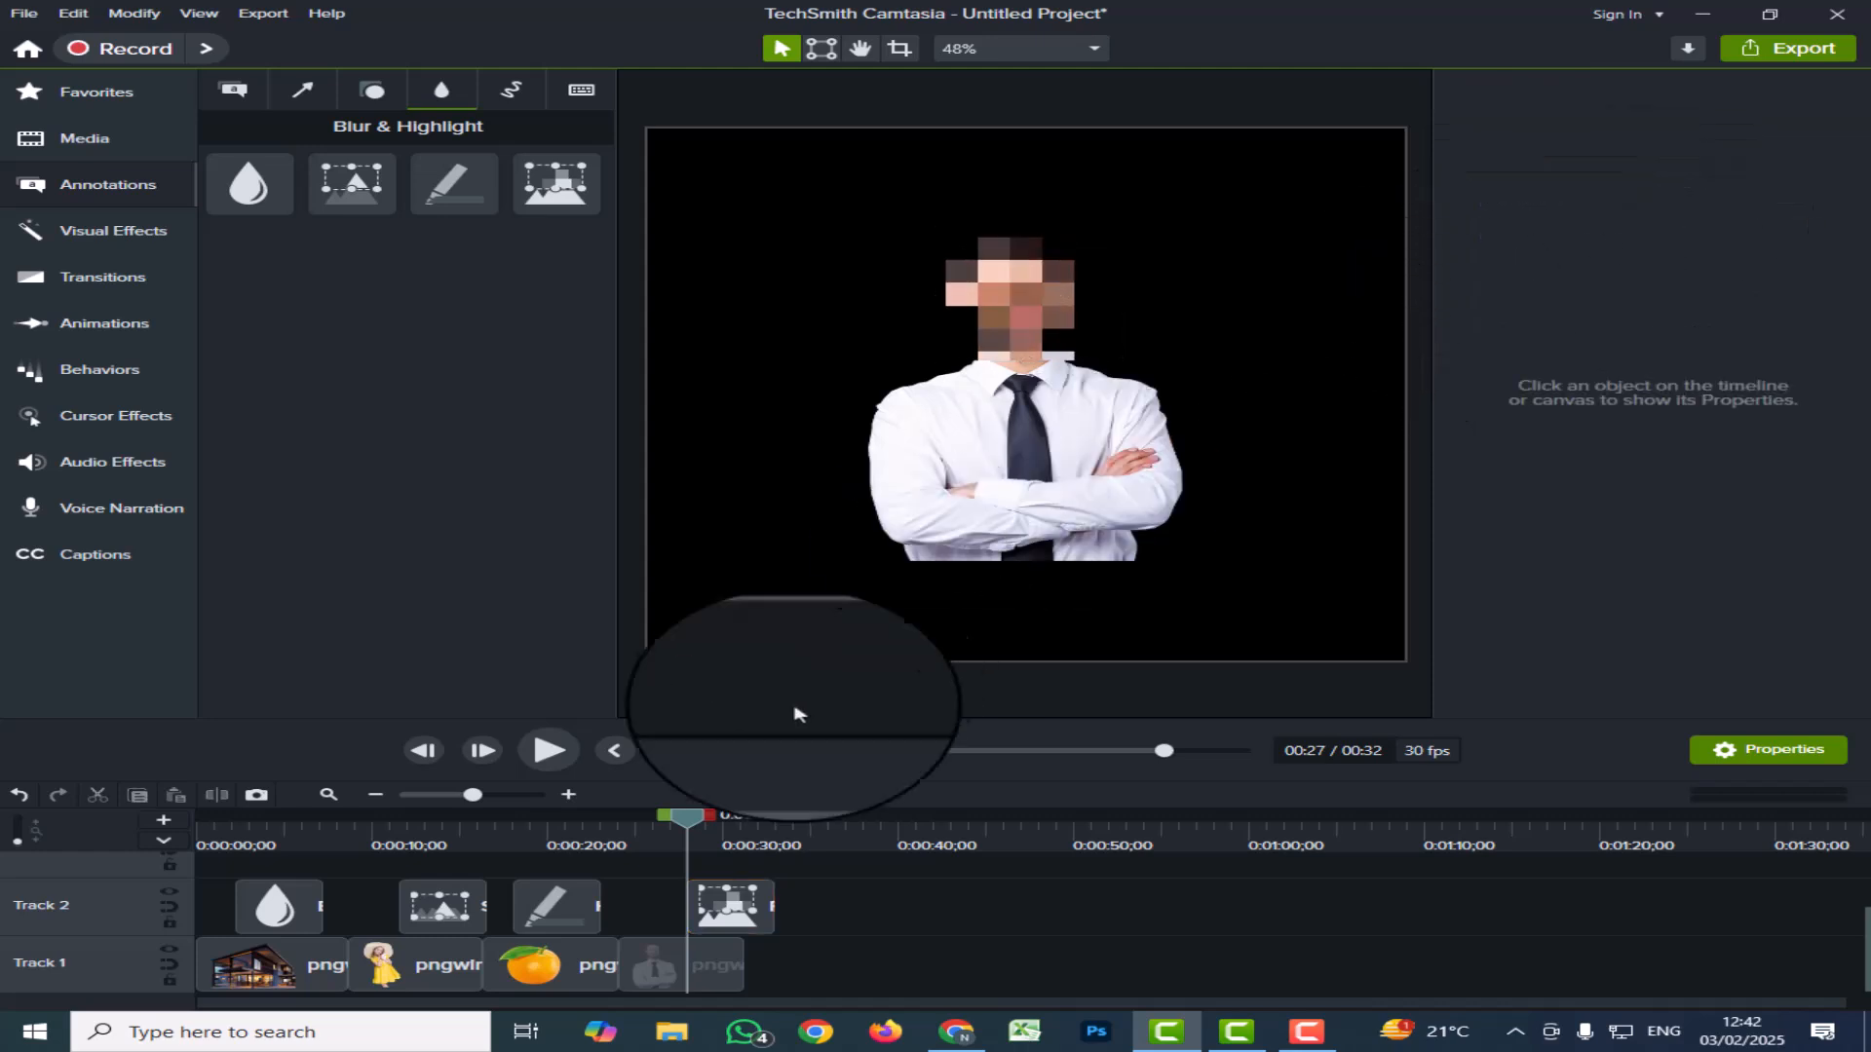
Step: Play the project from 0:00:00;00 to preview the annotations on all four images
left_click_drag(687, 816, 251, 898)
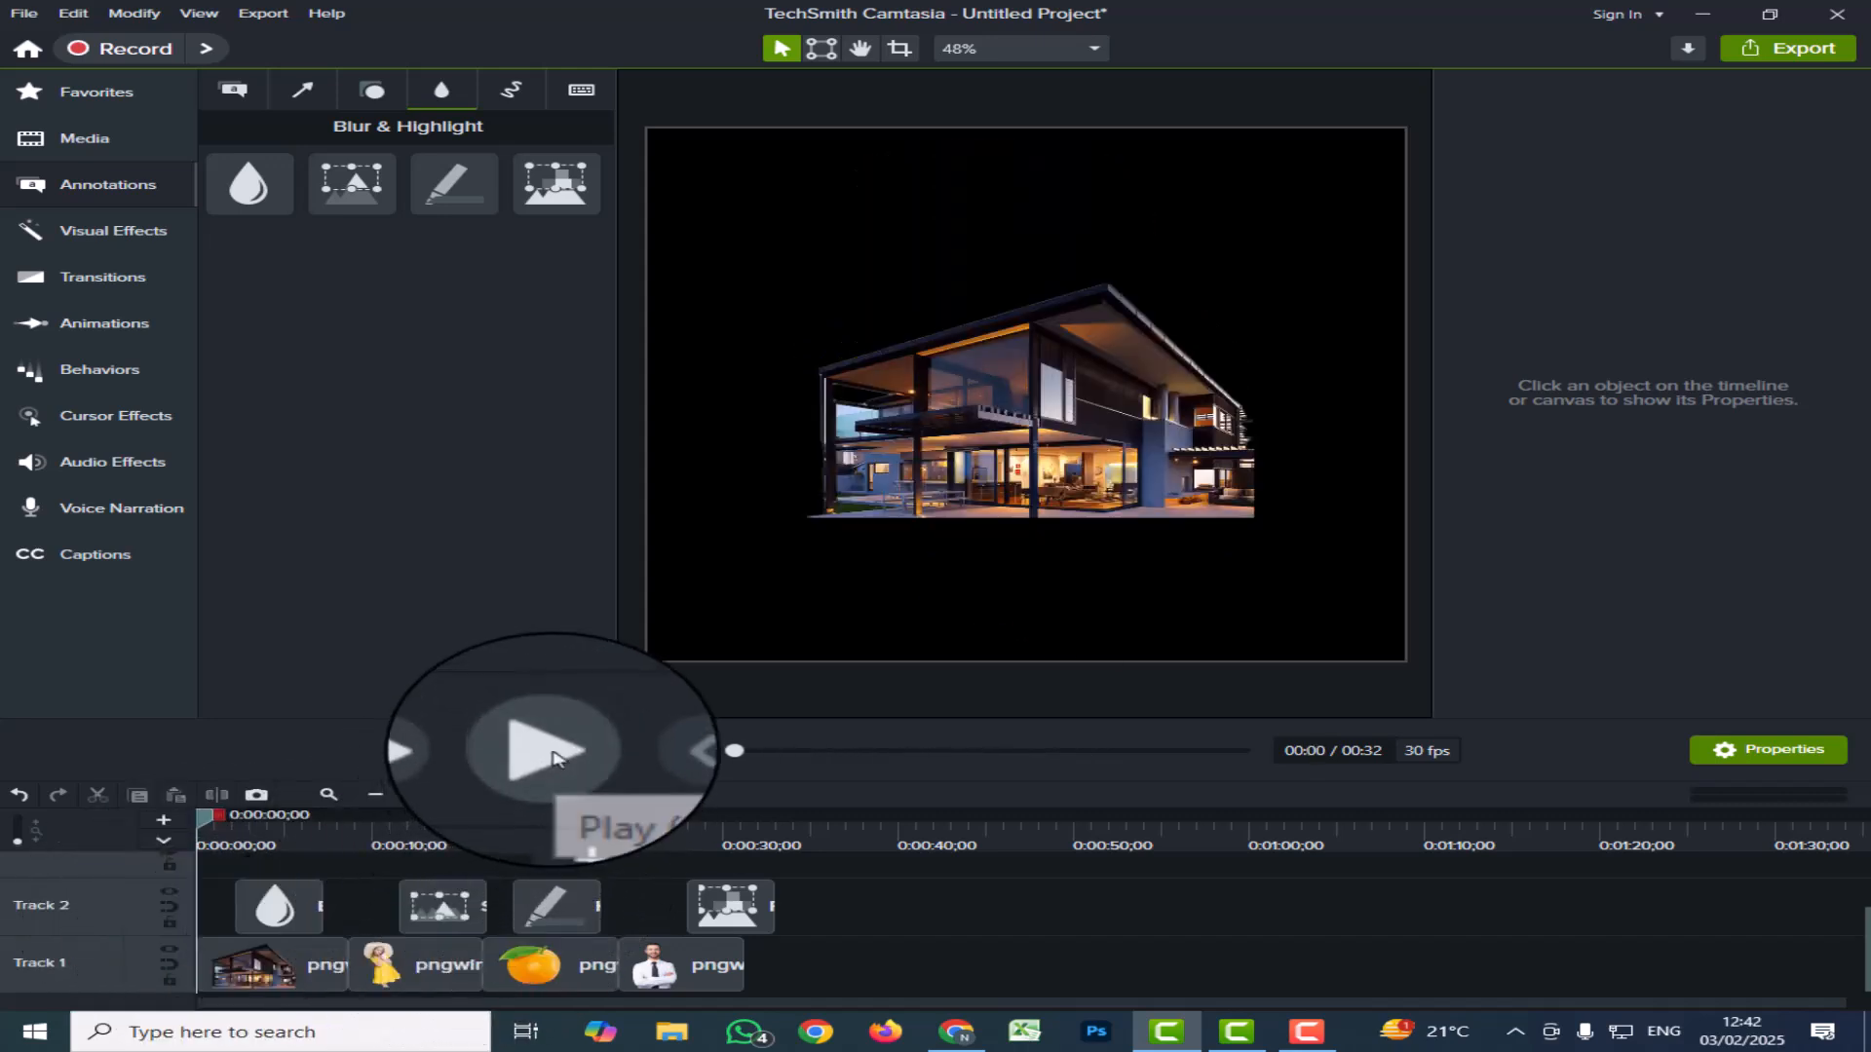
left_click(551, 752)
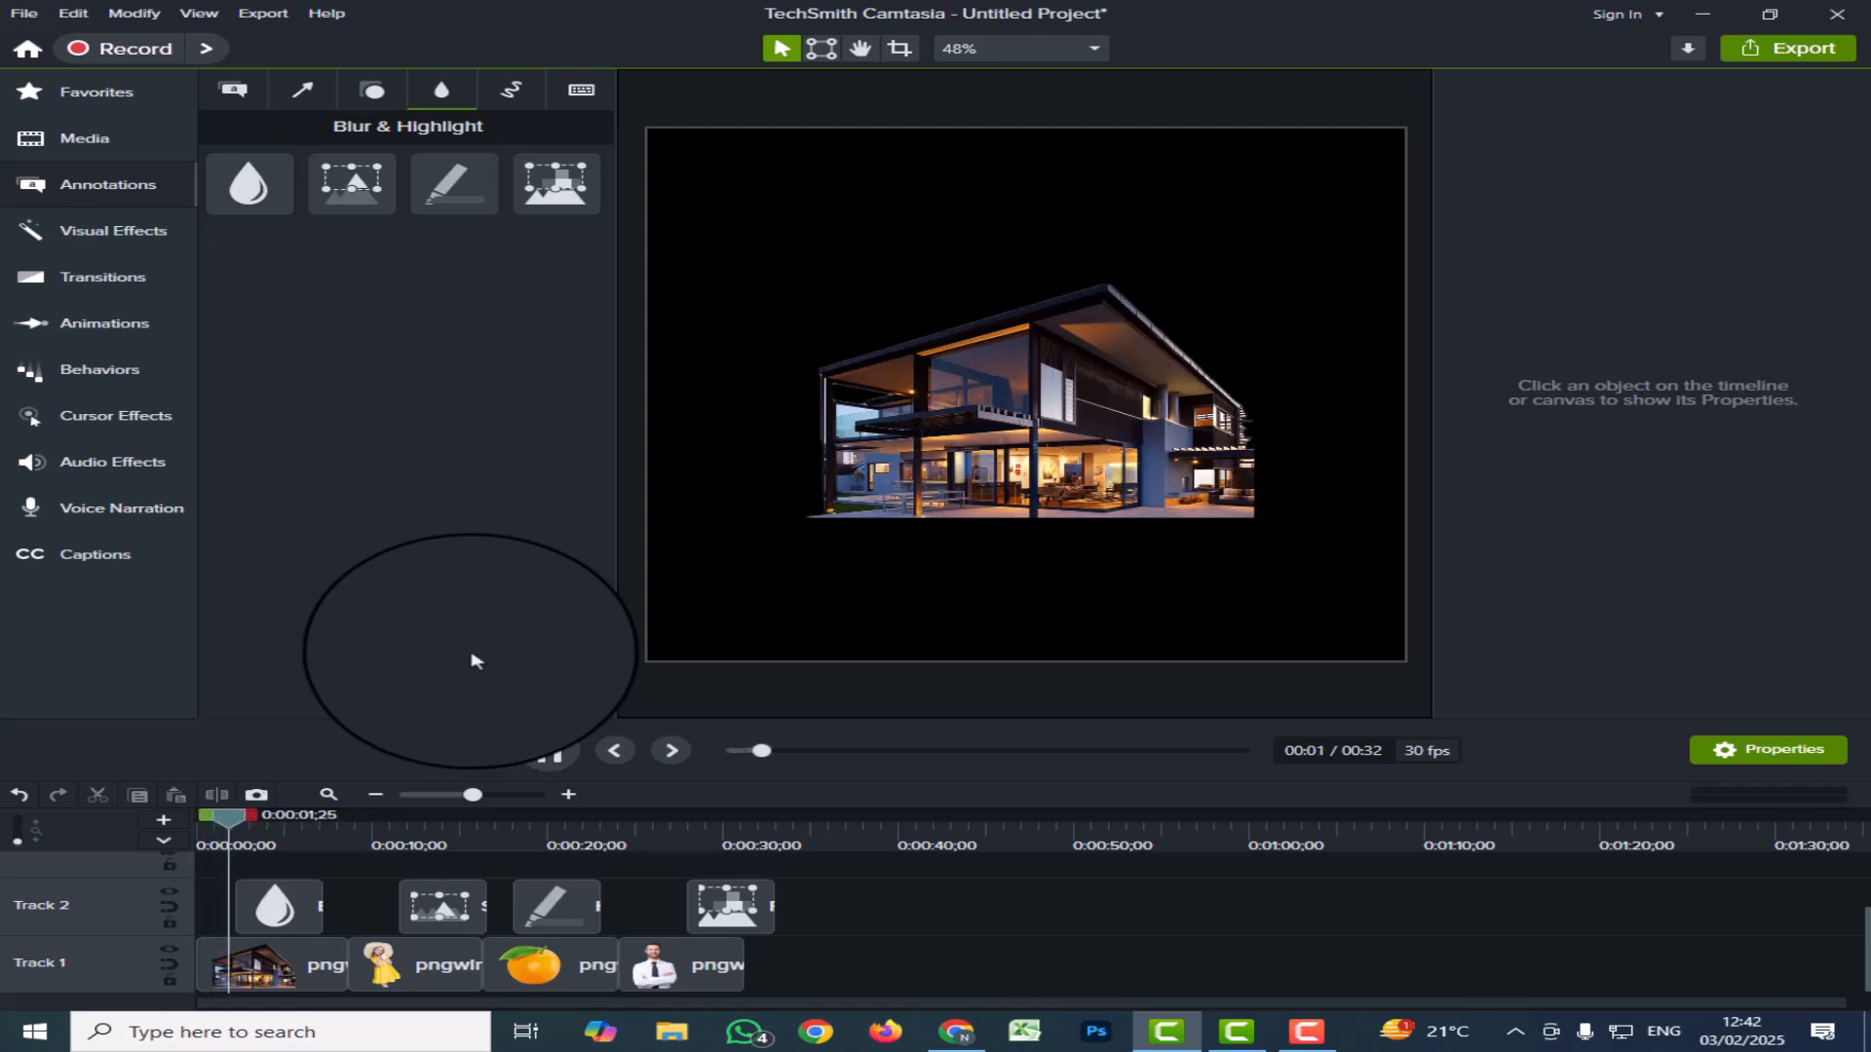